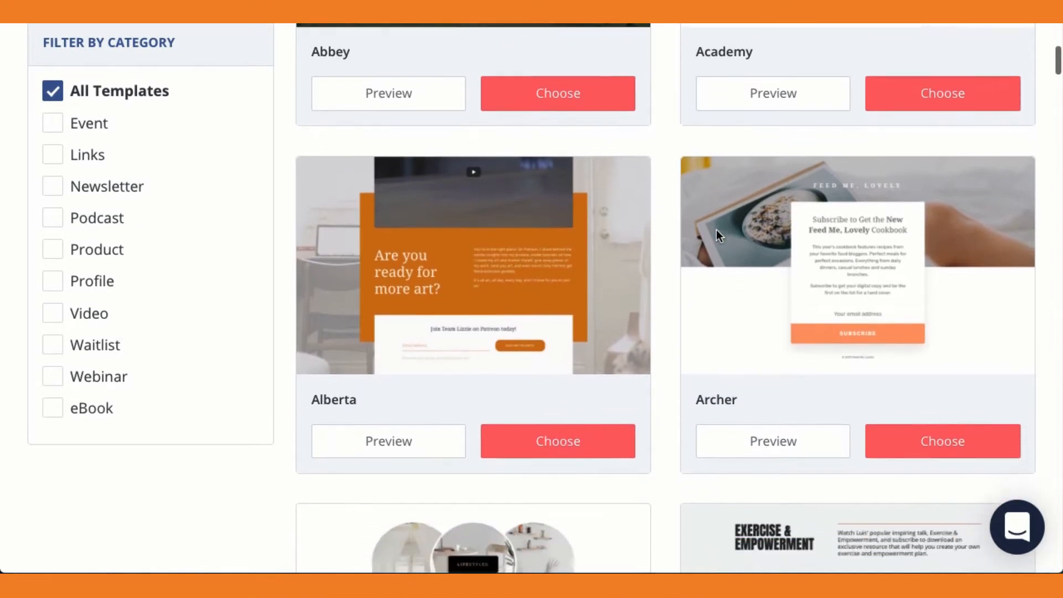
scroll(716, 231, down, 3)
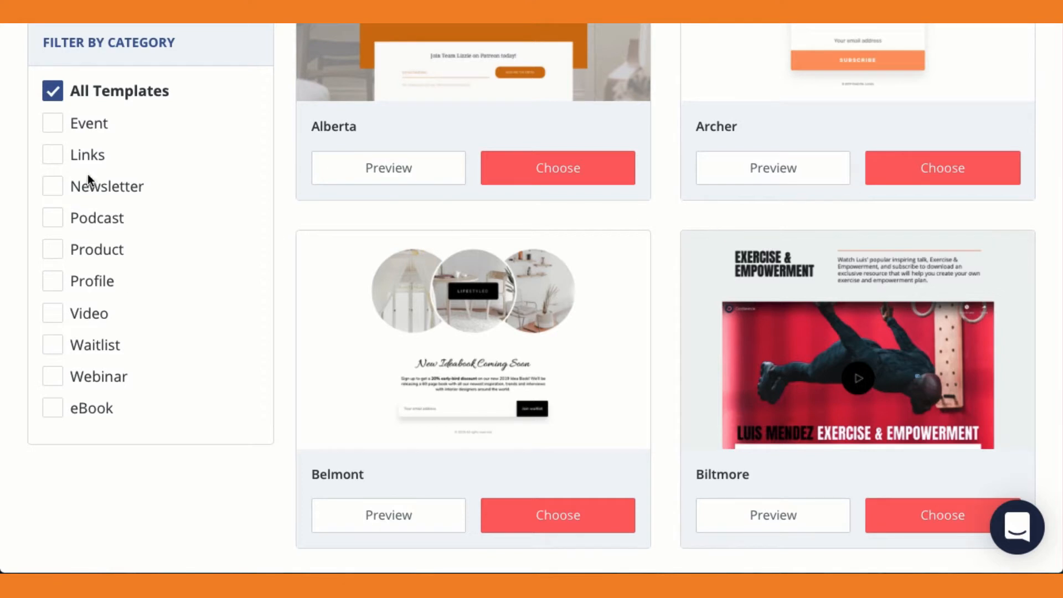
Filter the landing page templates to the eBook category and choose the Dawson template.
click(54, 410)
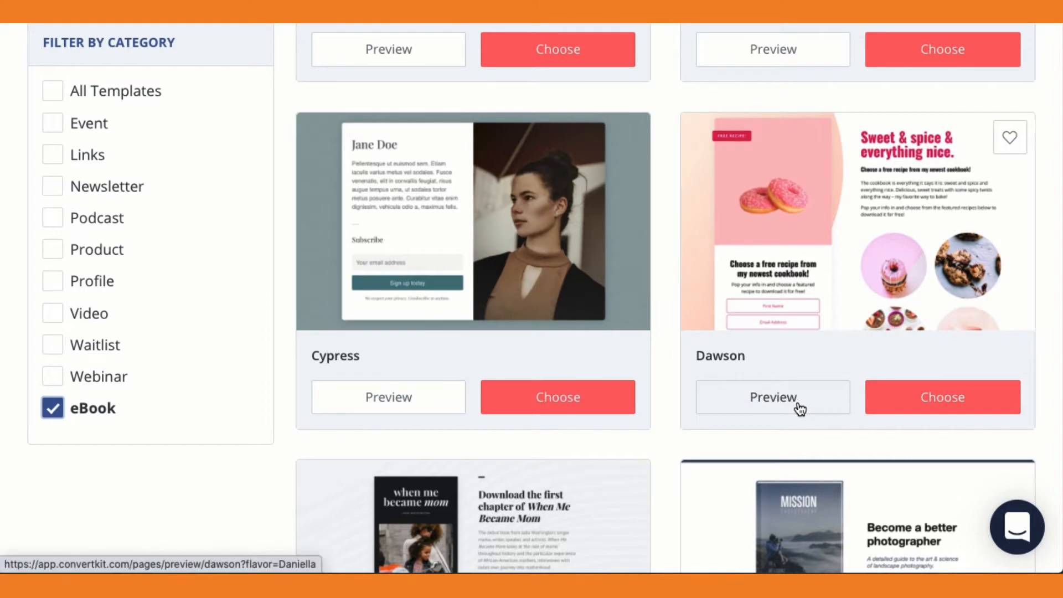
click(929, 408)
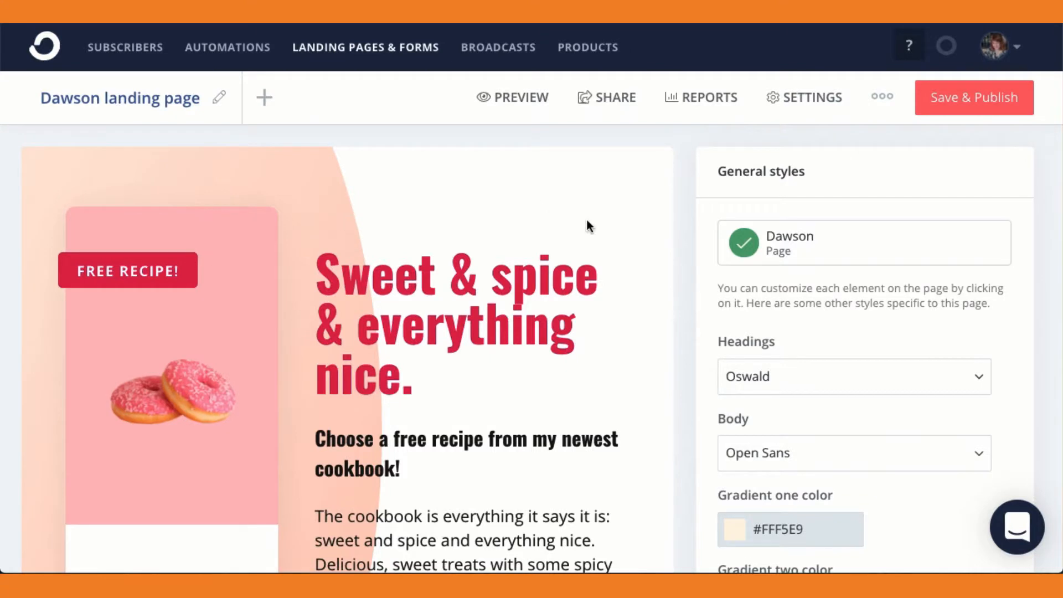
Change the page's second gradient color to orange in the general styles.
scroll(796, 360, down, 2)
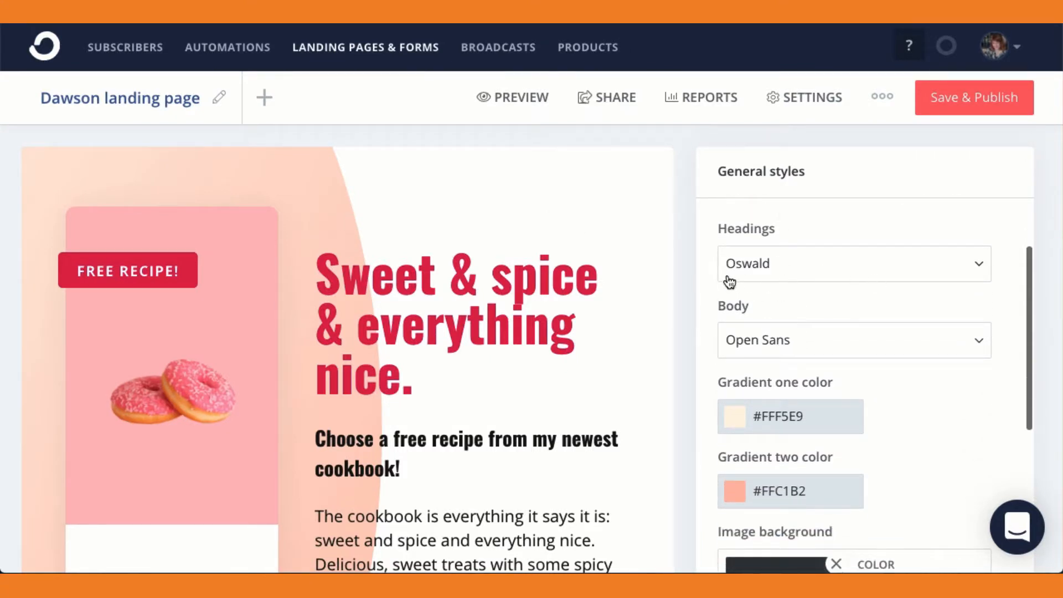
scroll(882, 346, down, 1)
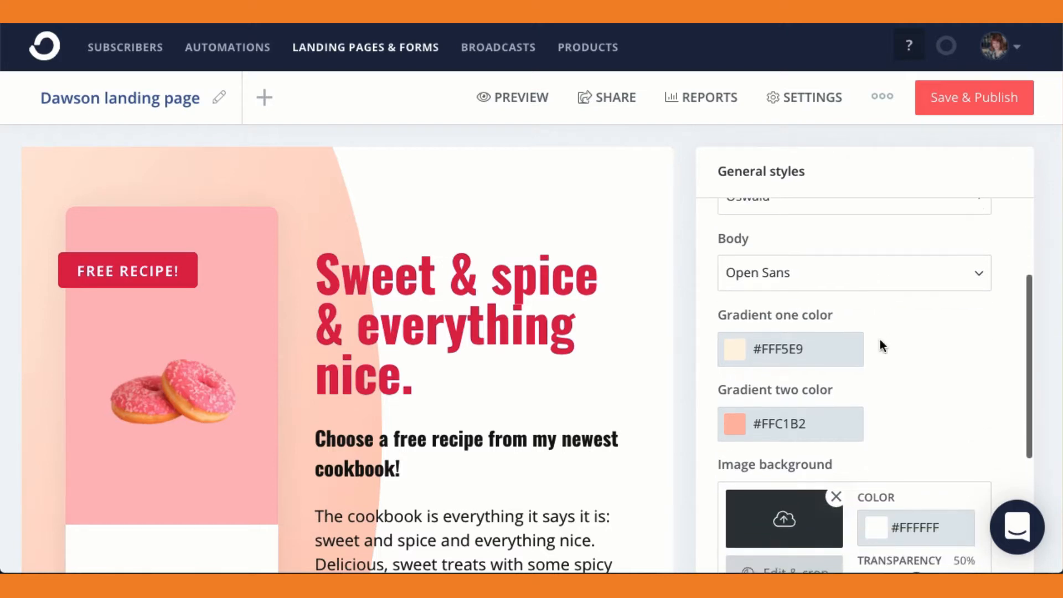
click(737, 431)
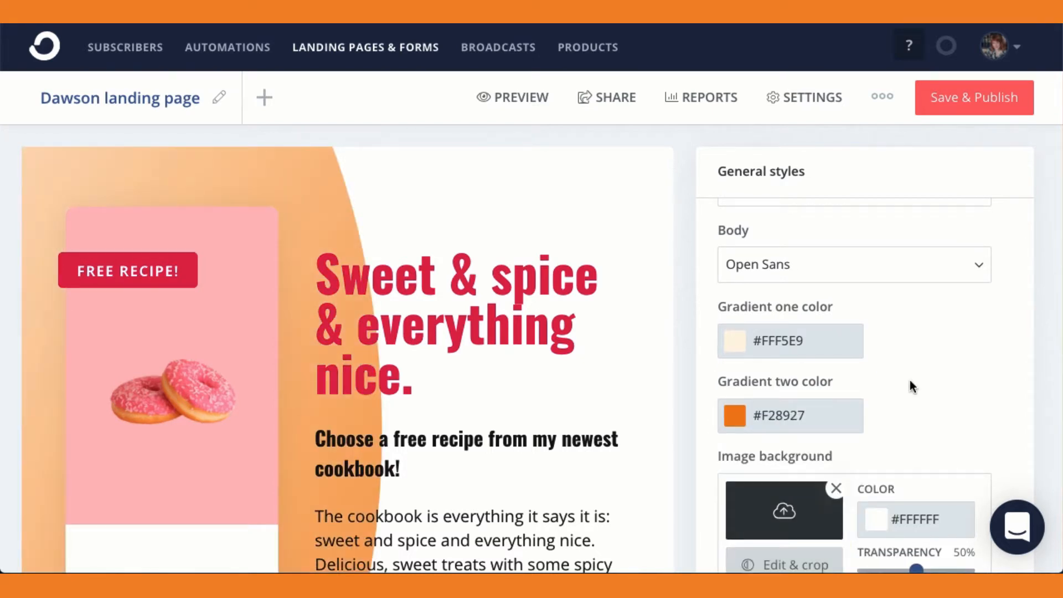
scroll(910, 382, up, 3)
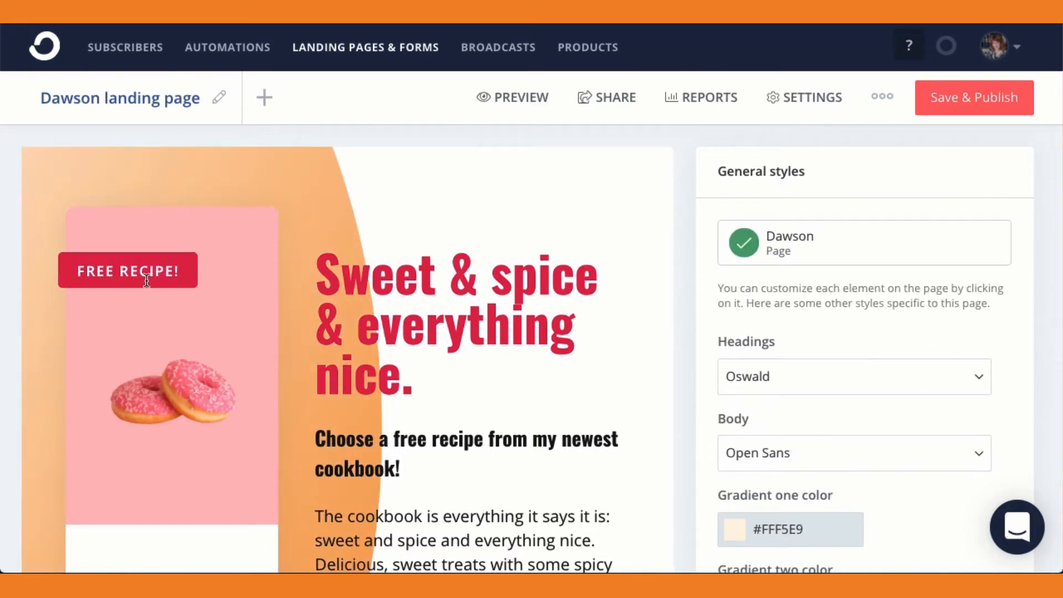
Set the background color of the FREE RECIPE! badge to #1992B5.
click(131, 267)
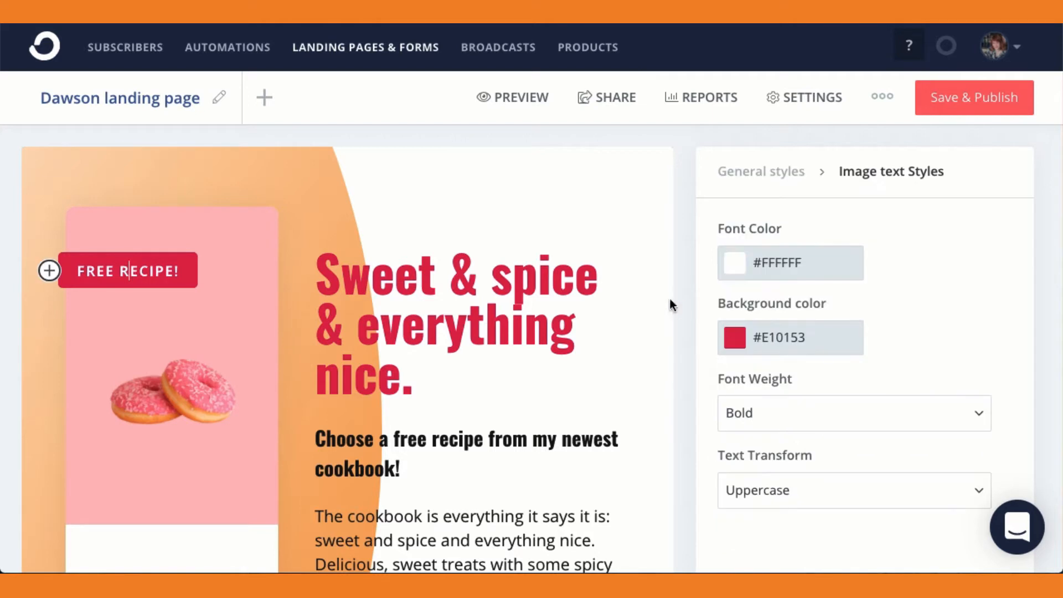
click(739, 336)
double_click(810, 340)
text(1992b5)
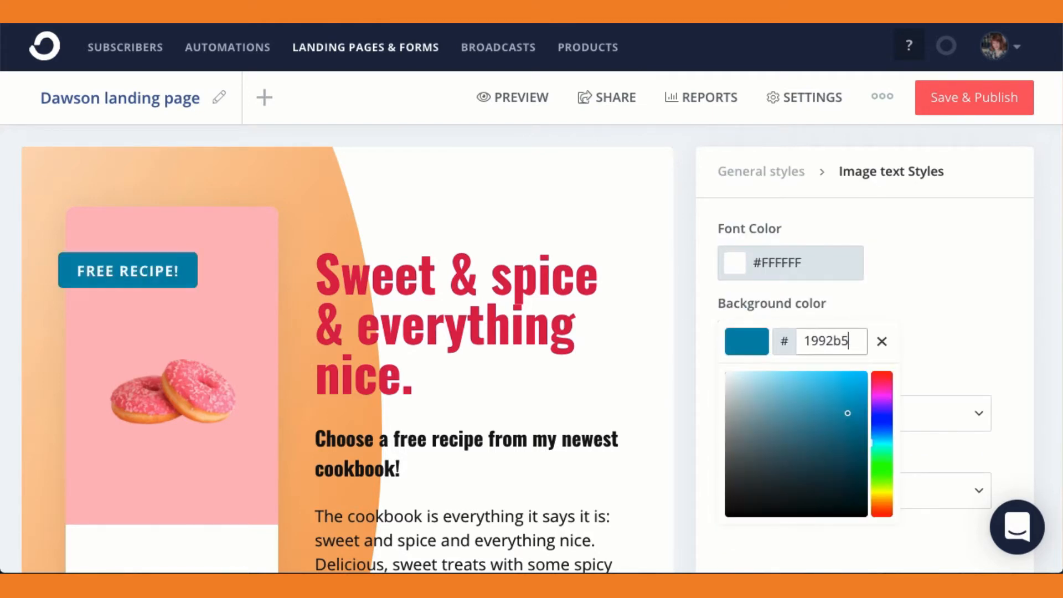
click(958, 319)
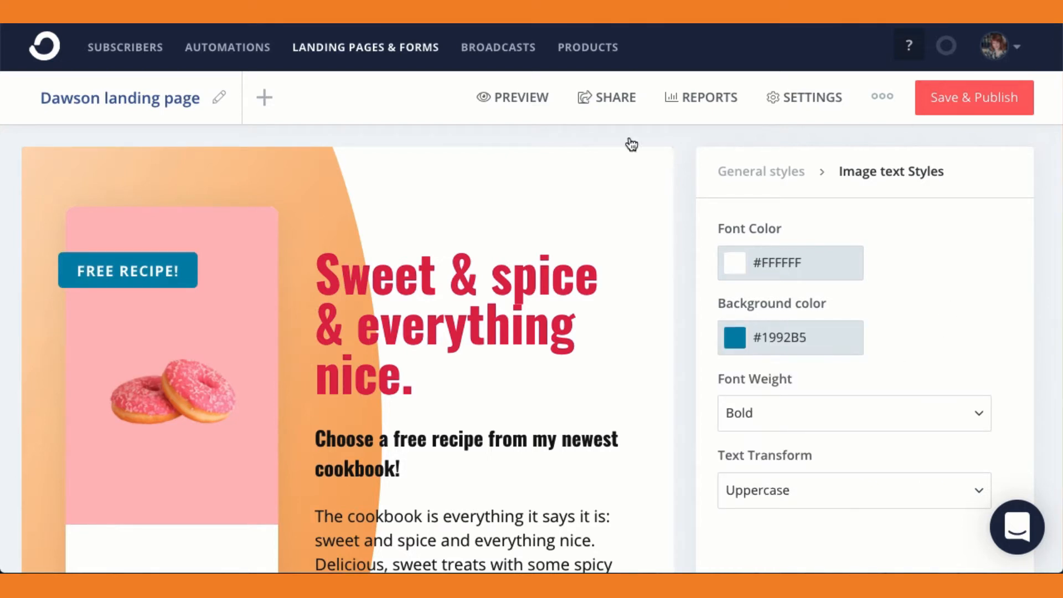
Replace the blue badge's text with "FREE EBOOK".
triple_click(134, 271)
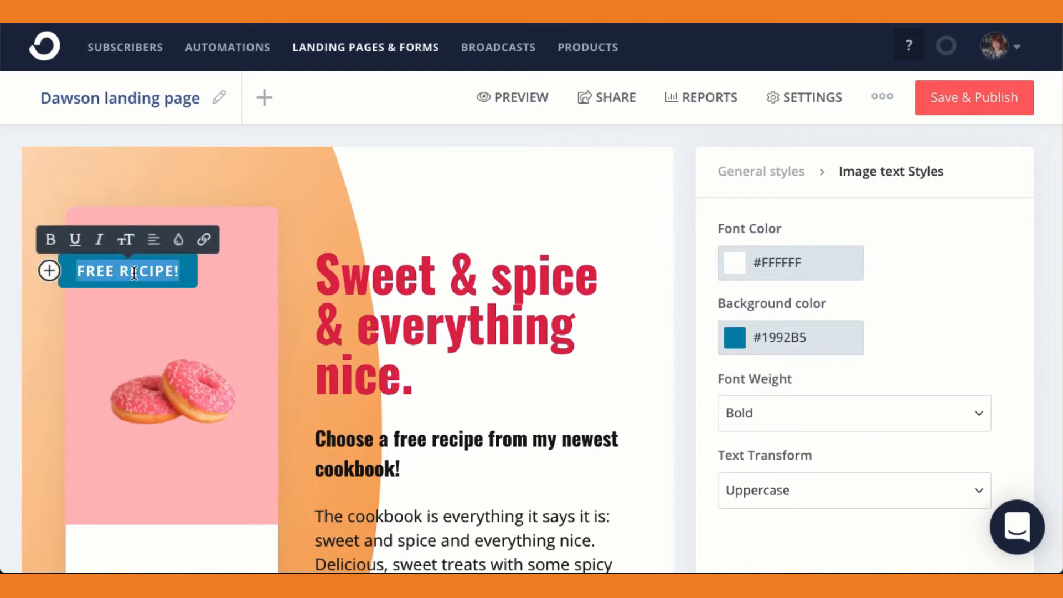
text(FREE E)
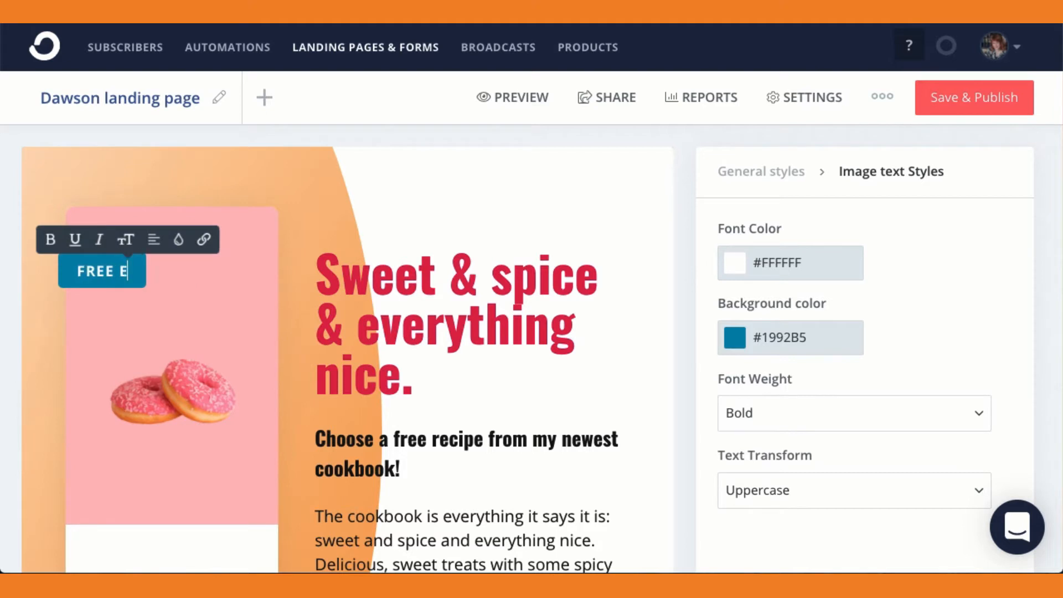
text(BOOK)
Replace the donut image under the badge with the 2021 digital marketing strategy workbook image.
click(194, 382)
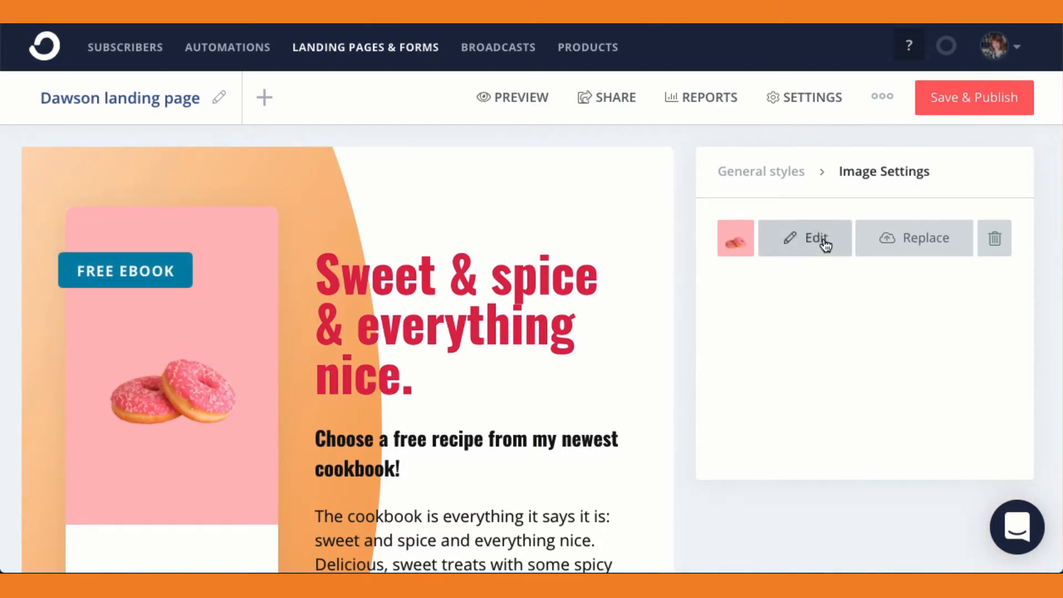
click(899, 242)
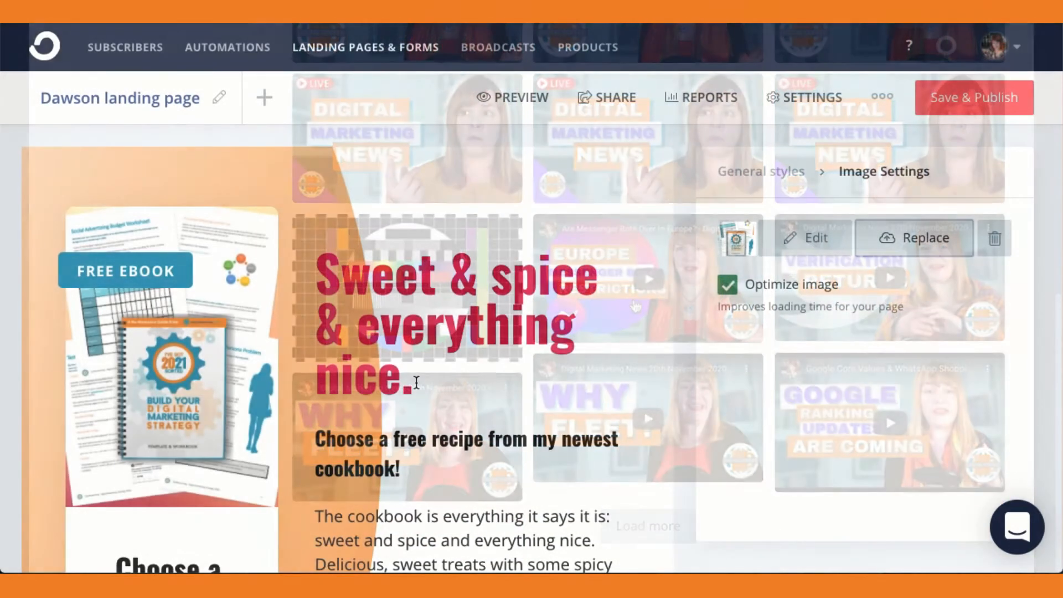
click(416, 383)
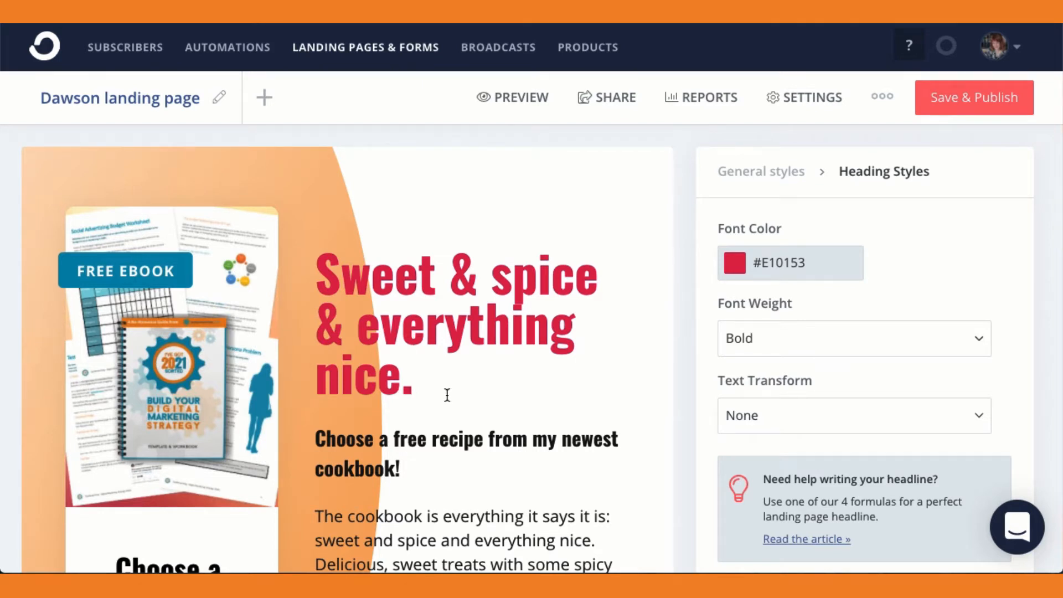
Delete the macarons picture from the image gallery.
scroll(464, 392, down, 10)
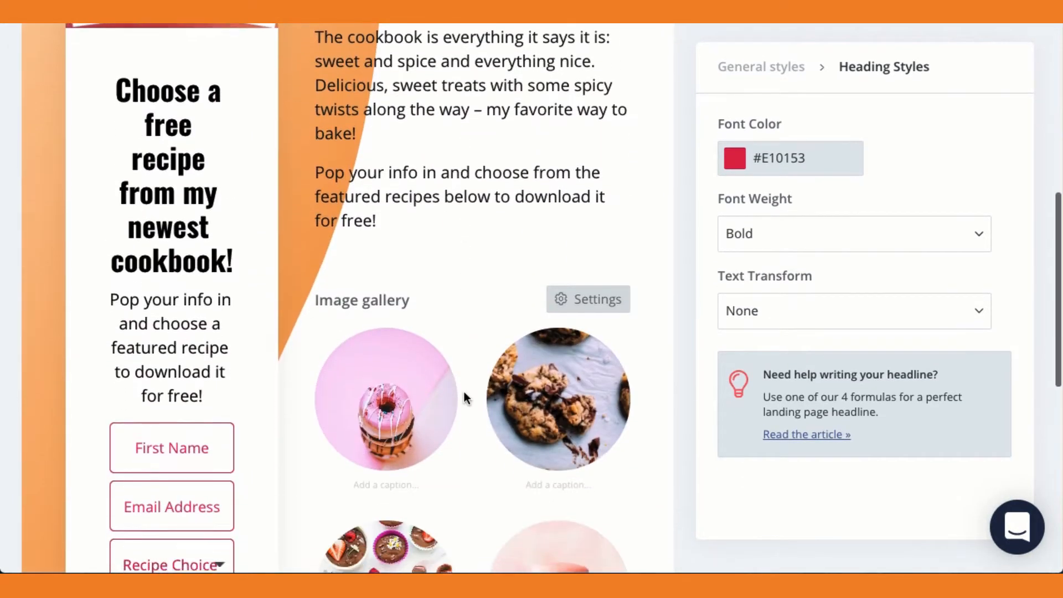
scroll(530, 458, down, 4)
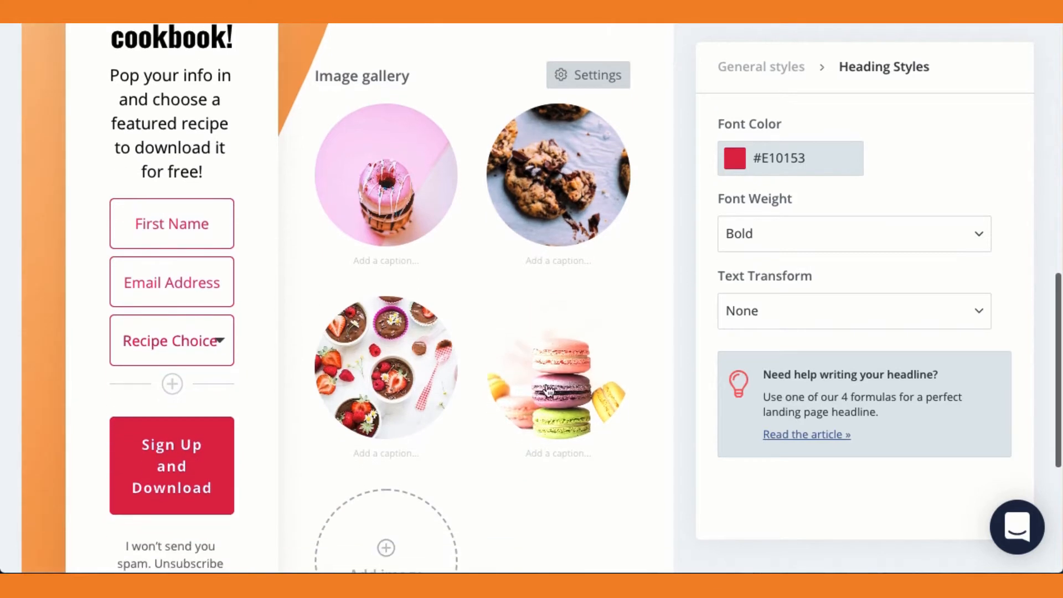
click(546, 385)
click(577, 363)
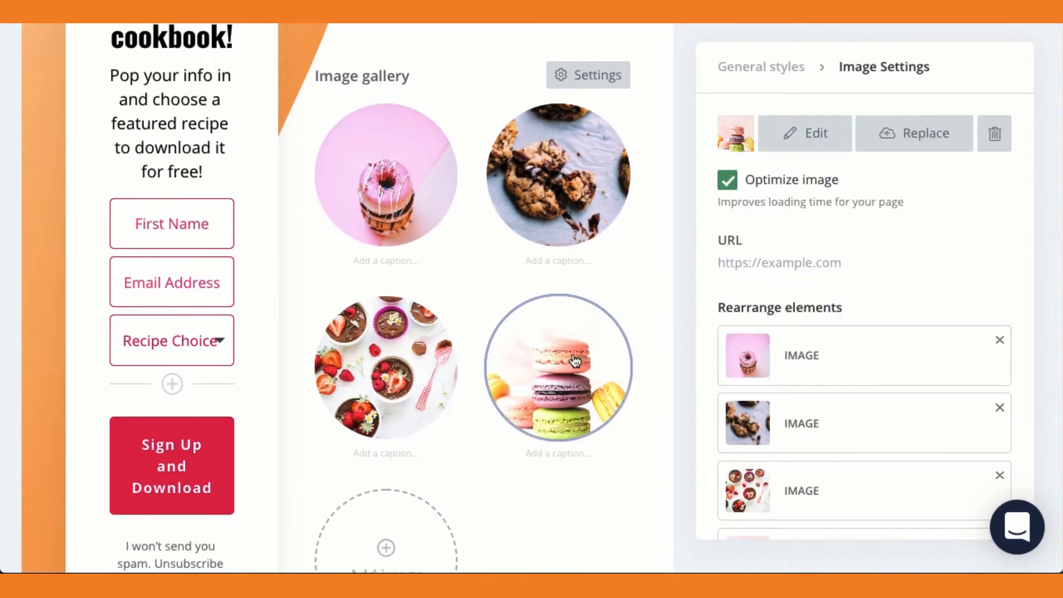
click(996, 138)
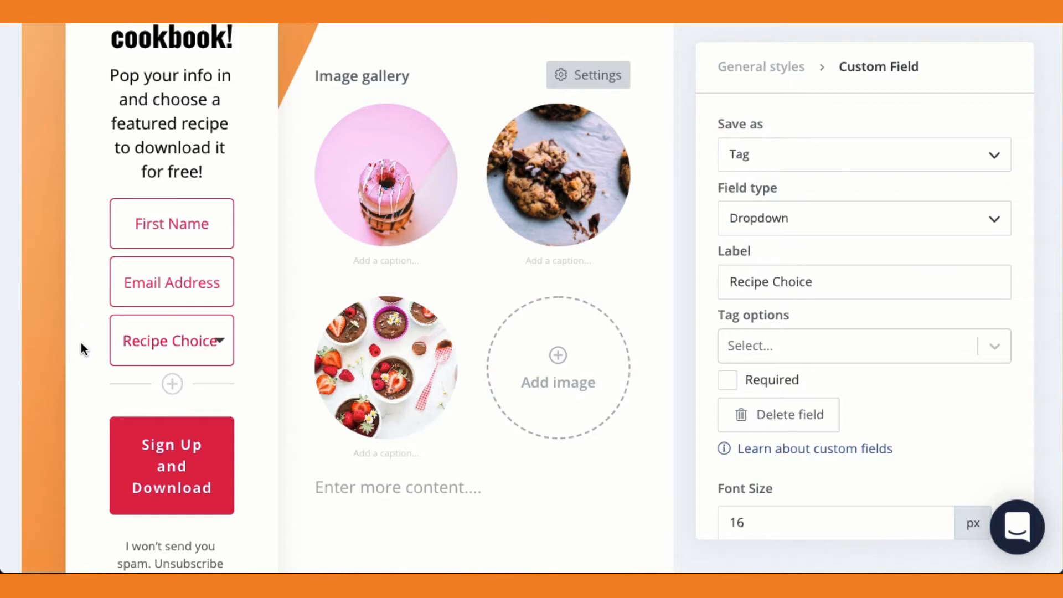
Delete the Recipe Choice dropdown field from the signup form.
click(155, 346)
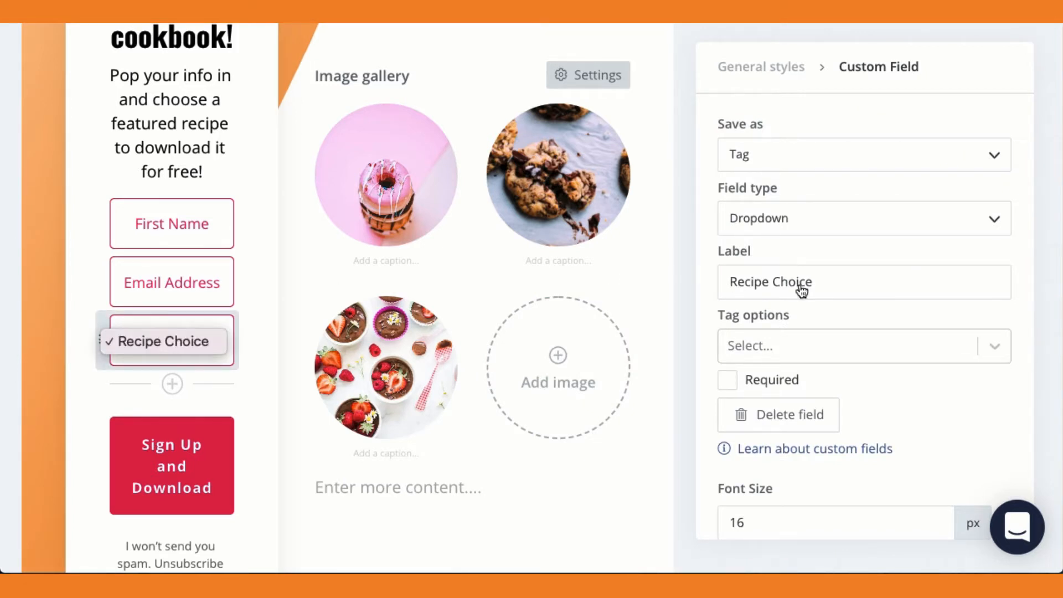
click(793, 425)
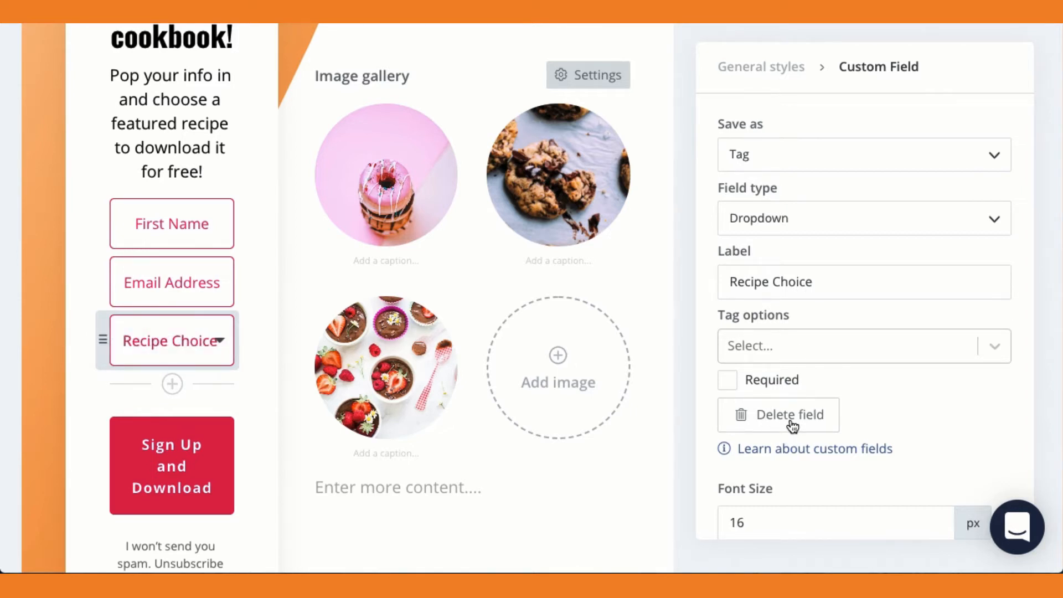
Replace the font color in the custom field styles with the copied color code.
scroll(908, 332, down, 2)
click(820, 390)
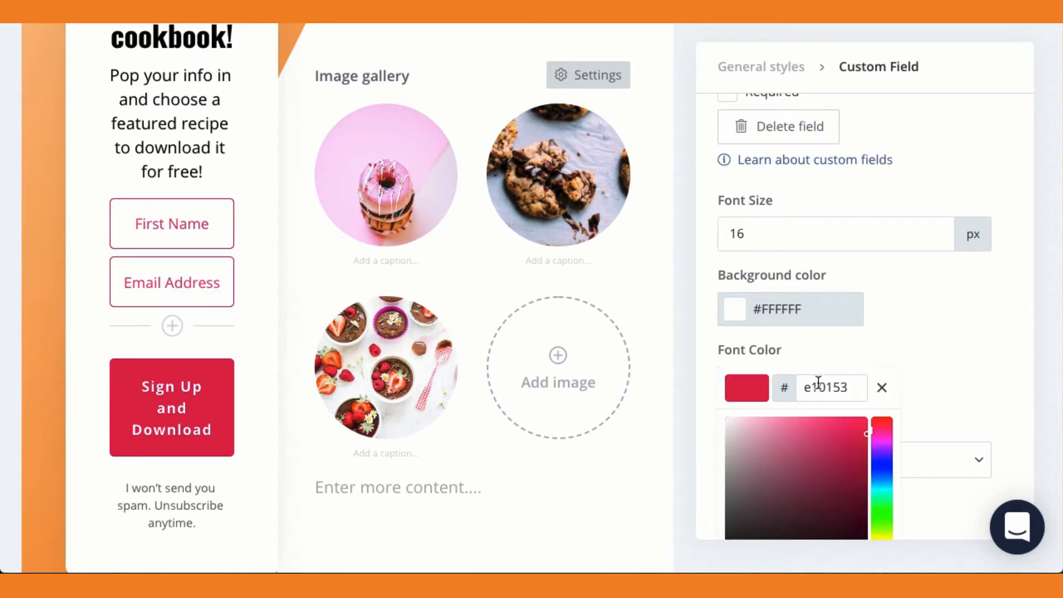
double_click(818, 387)
text(f28927)
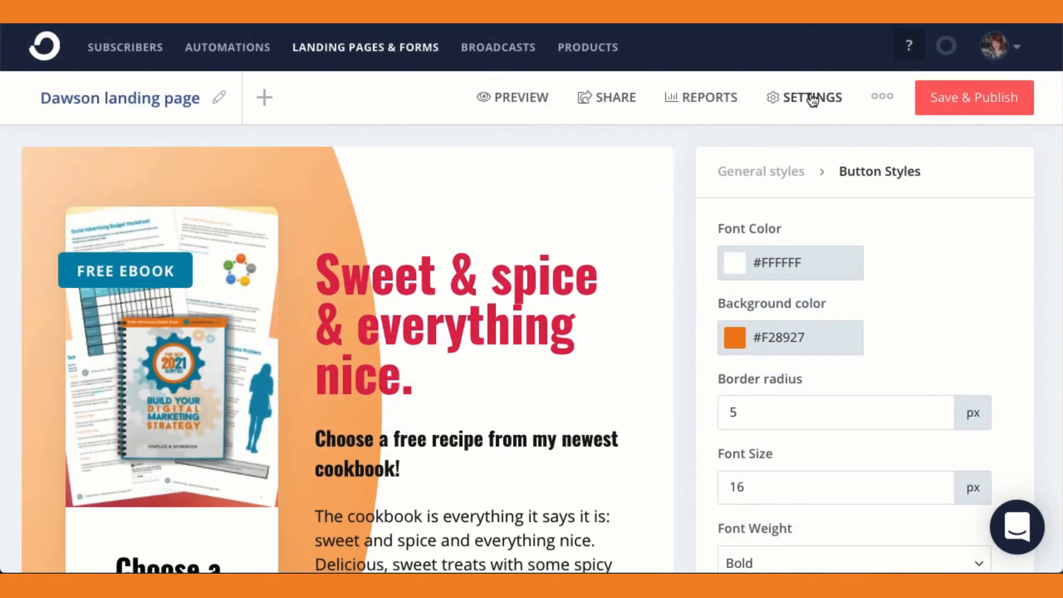
In the landing page settings, choose to redirect new subscribers to an external page.
click(812, 100)
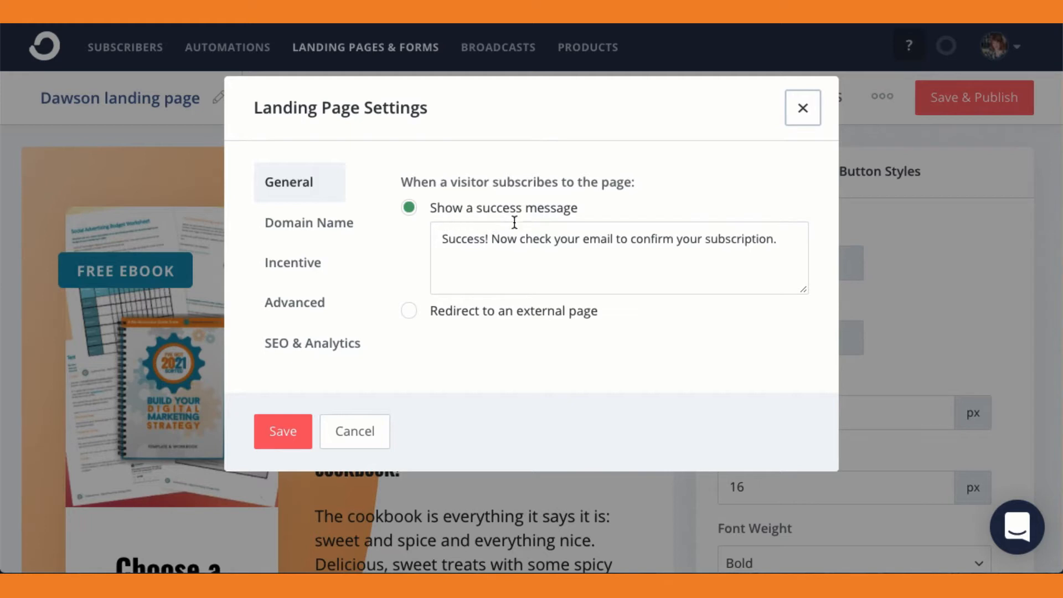
click(410, 312)
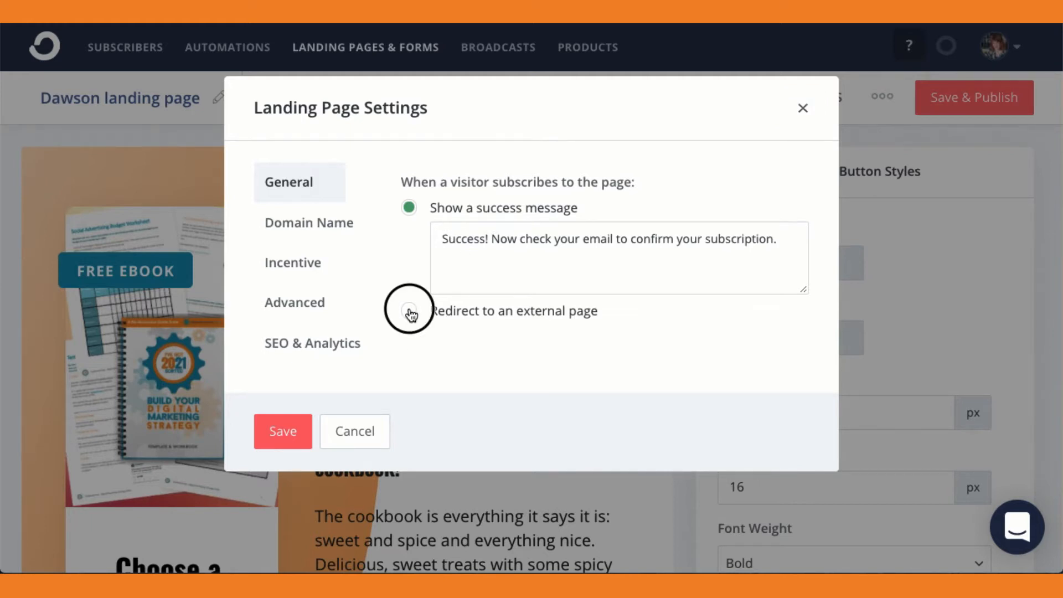
click(479, 279)
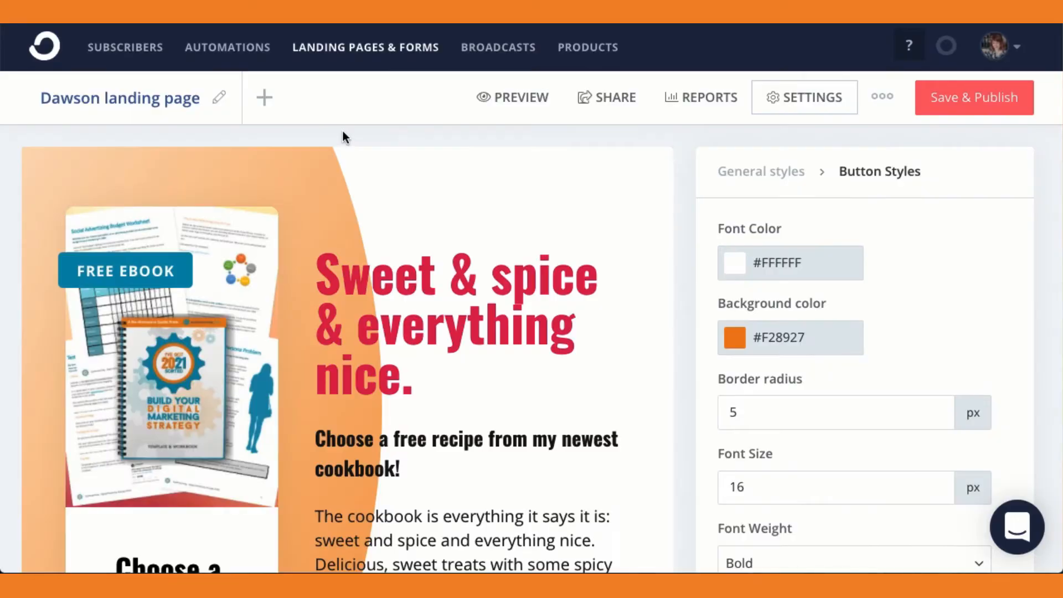
Rename the landing page to "Test landing page".
click(219, 99)
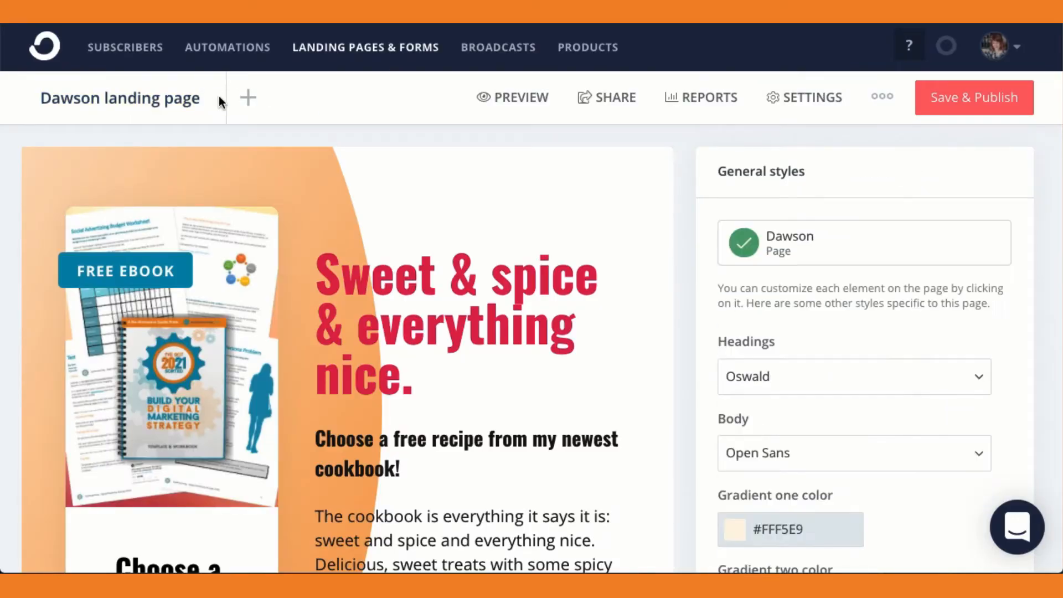
triple_click(183, 100)
text(Test)
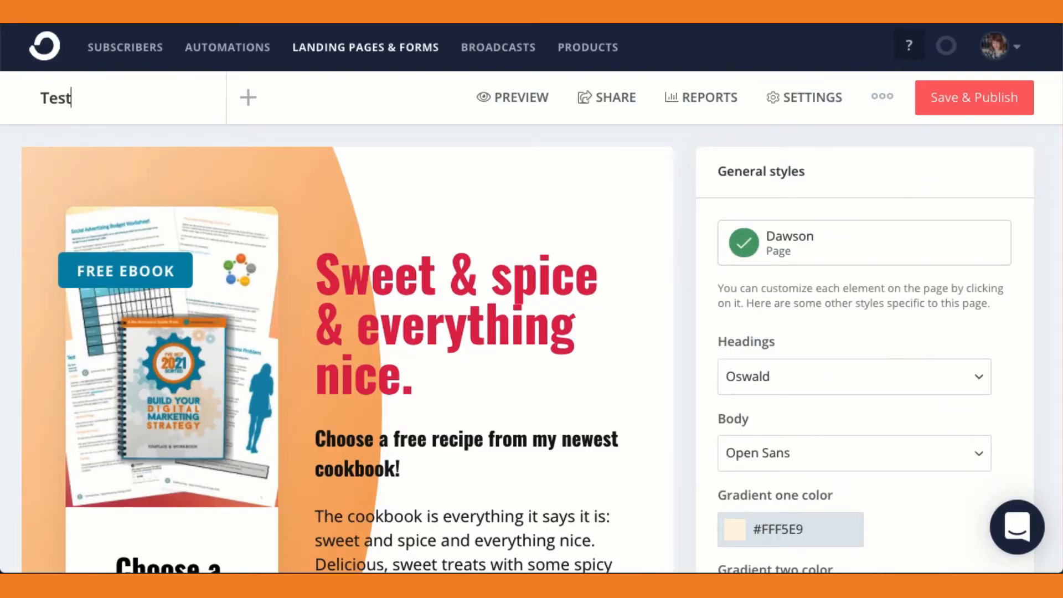
text( landing page)
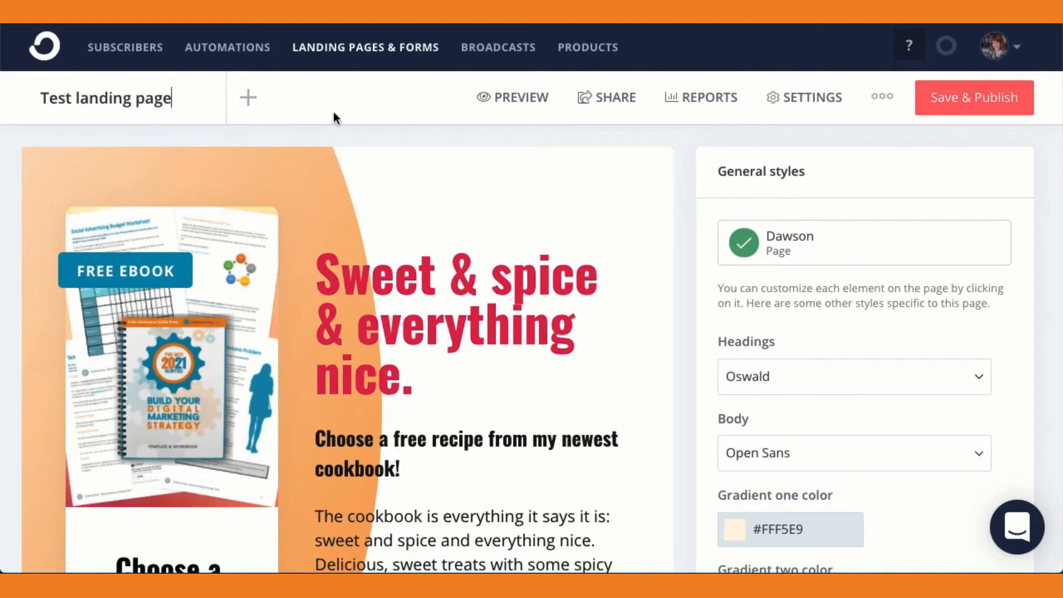
key(Return)
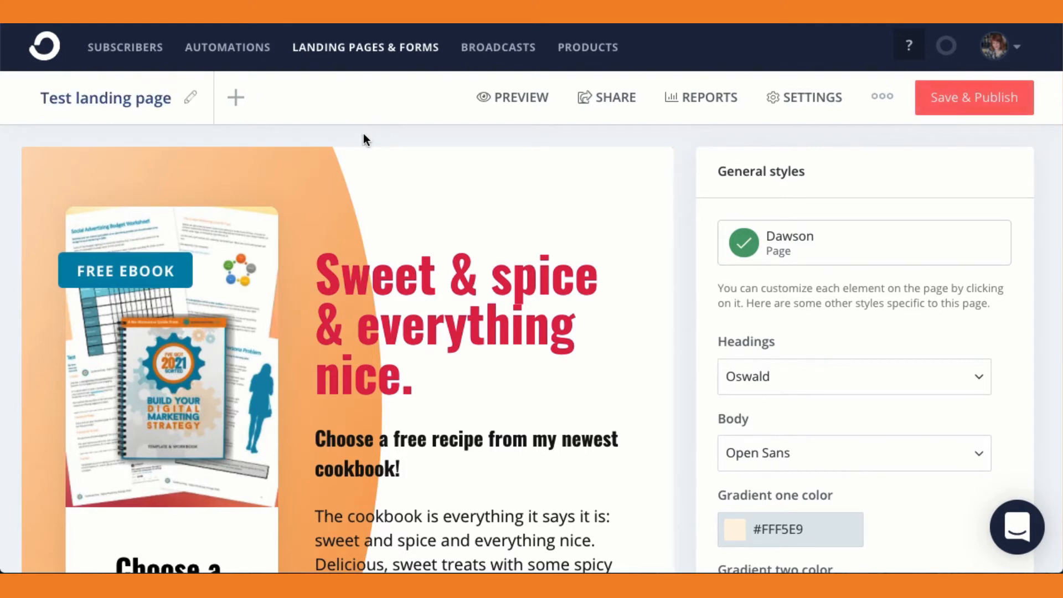
Save and publish the landing page and bring up its sharing link.
click(949, 98)
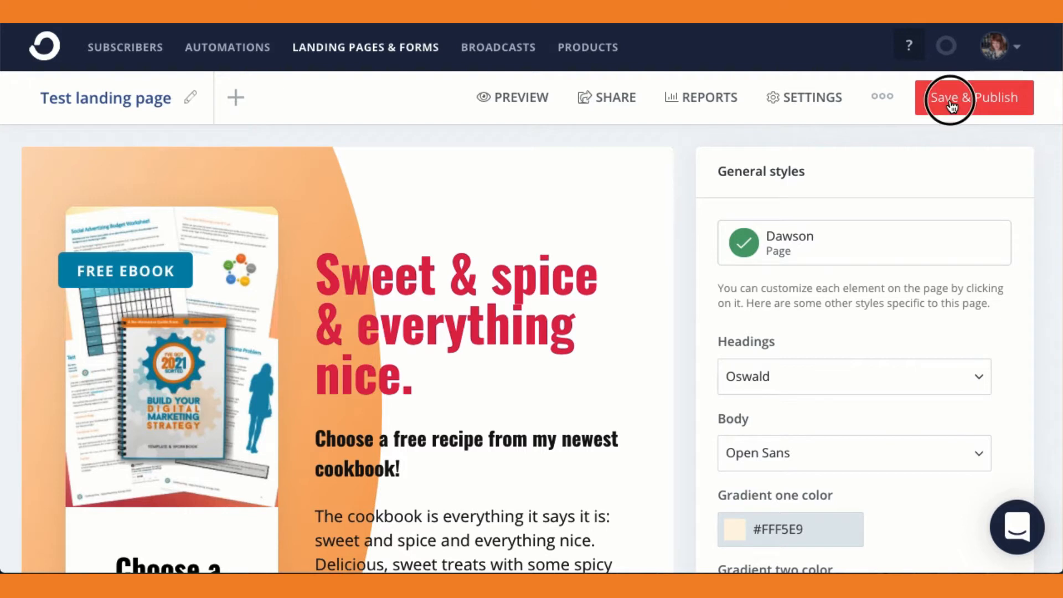
click(613, 103)
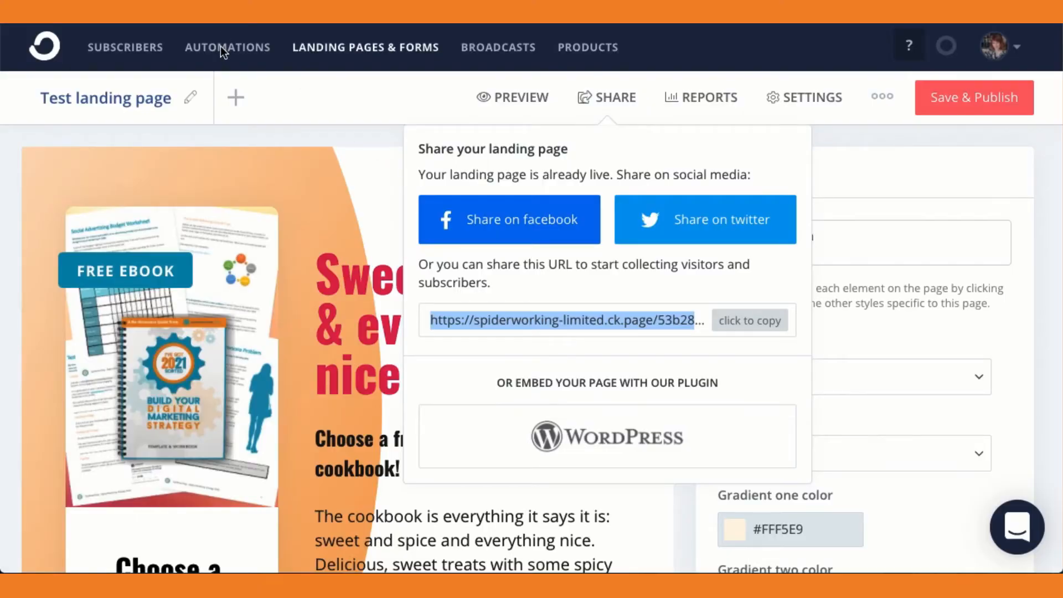
Create a new email sequence named "Test for landing page".
click(238, 50)
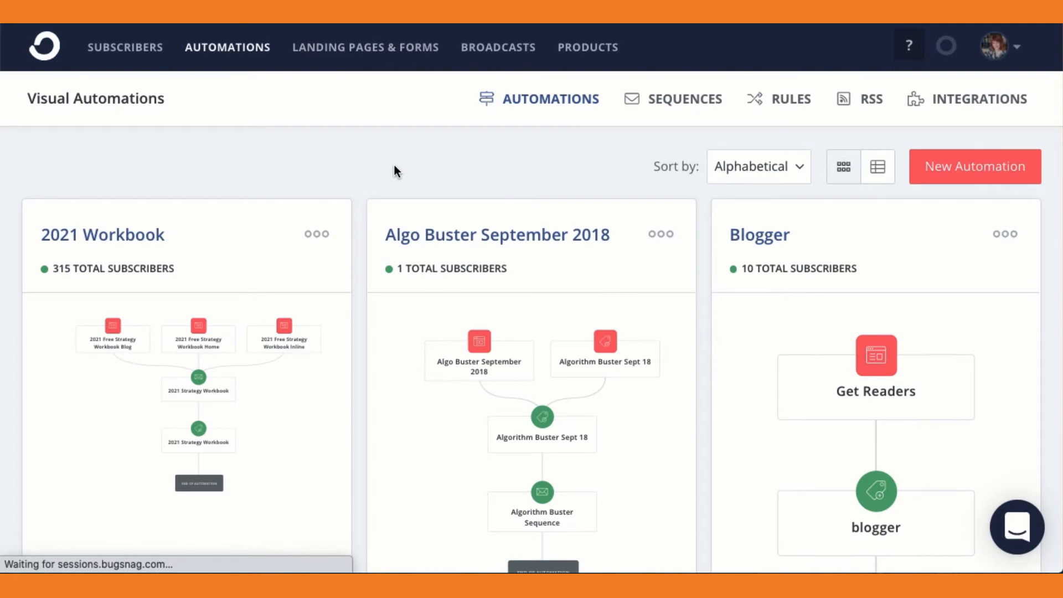
click(665, 108)
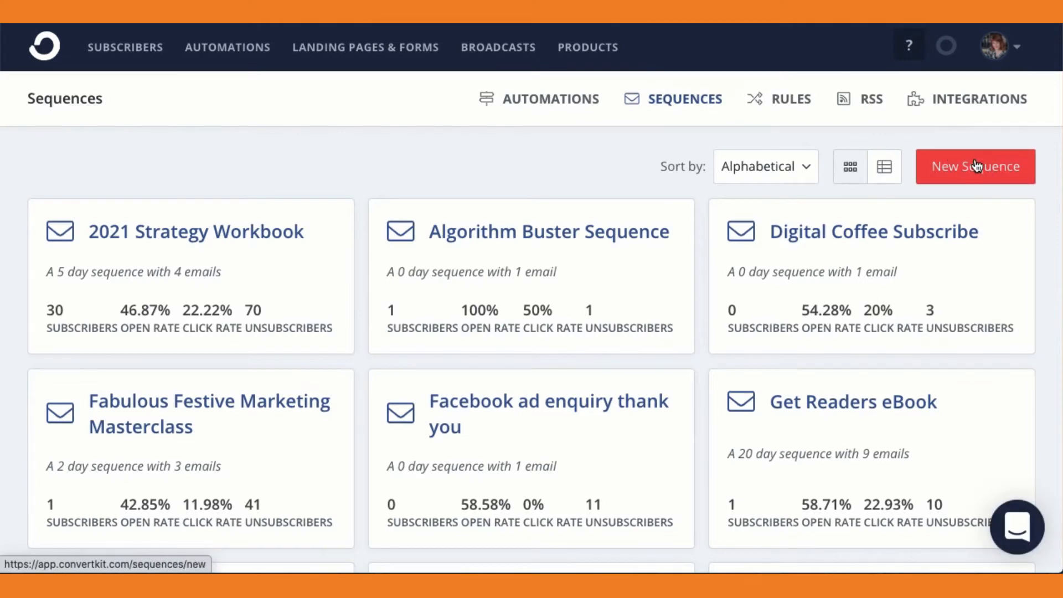
click(976, 166)
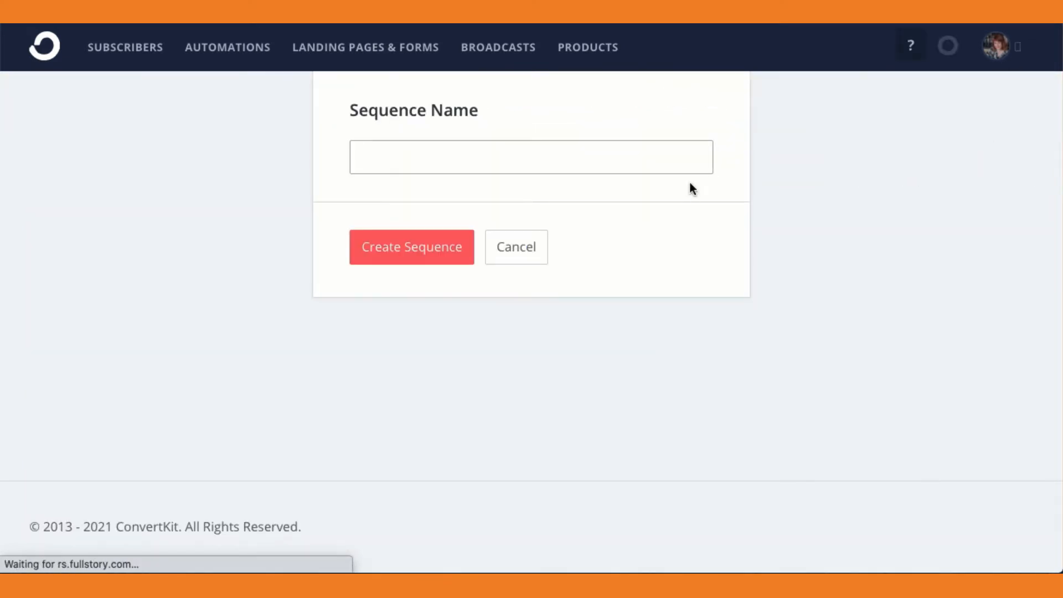
text(Test for)
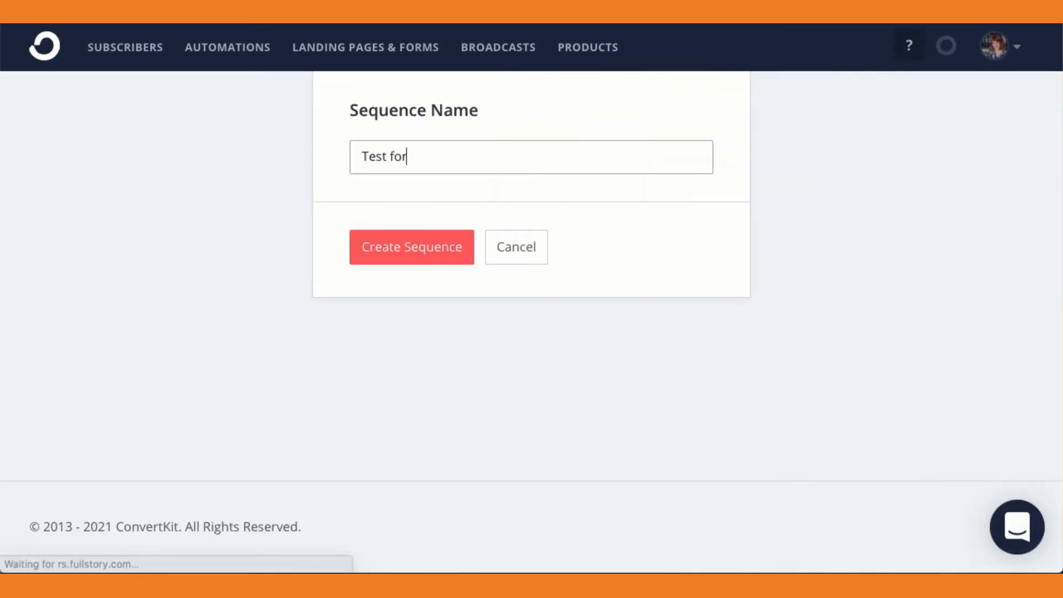
text( landing page)
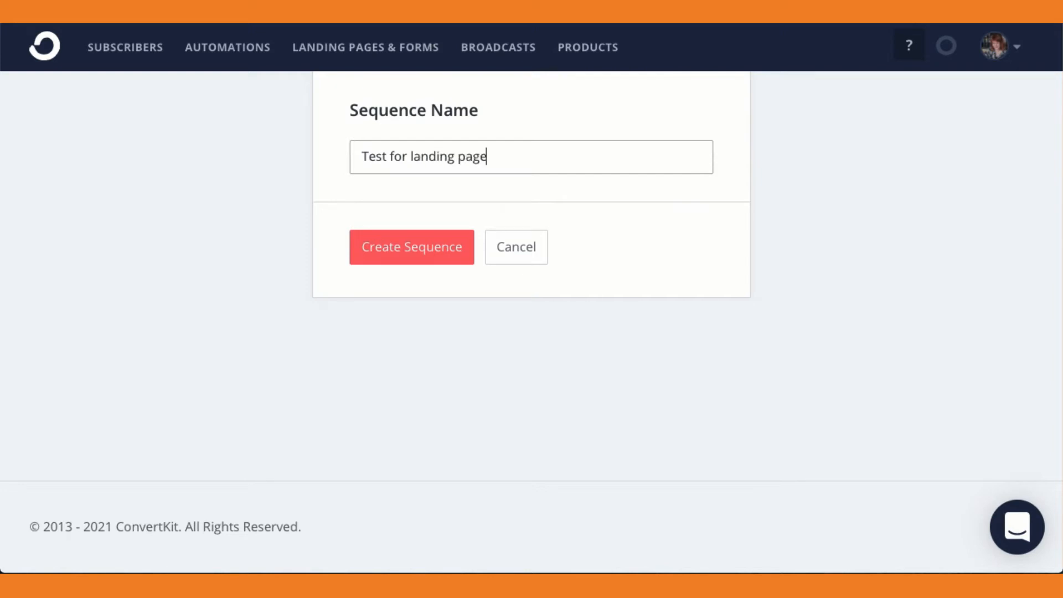
click(405, 246)
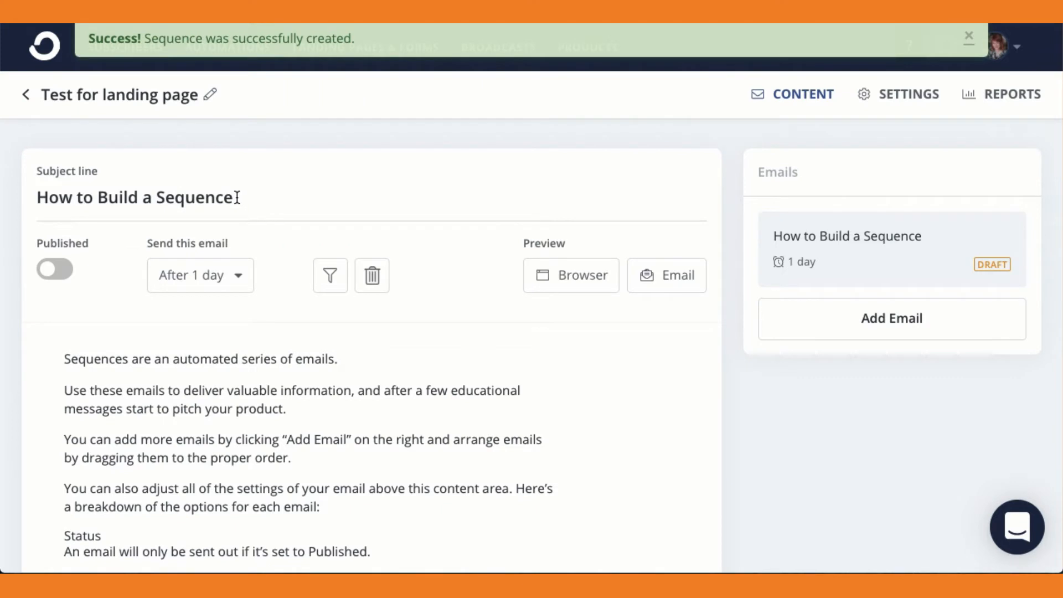
Replace the first email's subject line with "Test sequence 1".
drag(237, 201, 37, 198)
text(Test sequence)
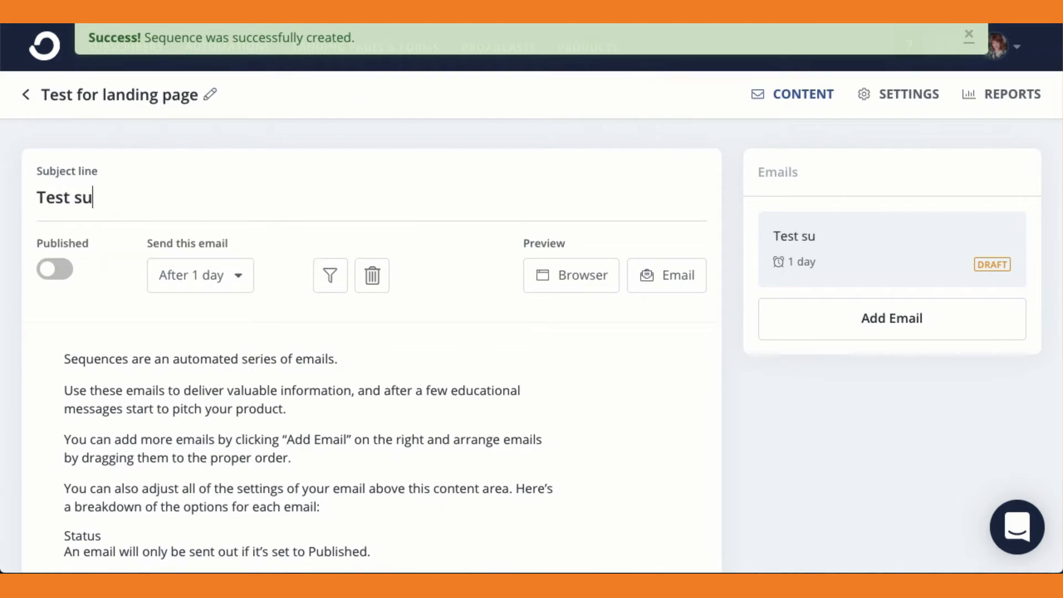
text( 1)
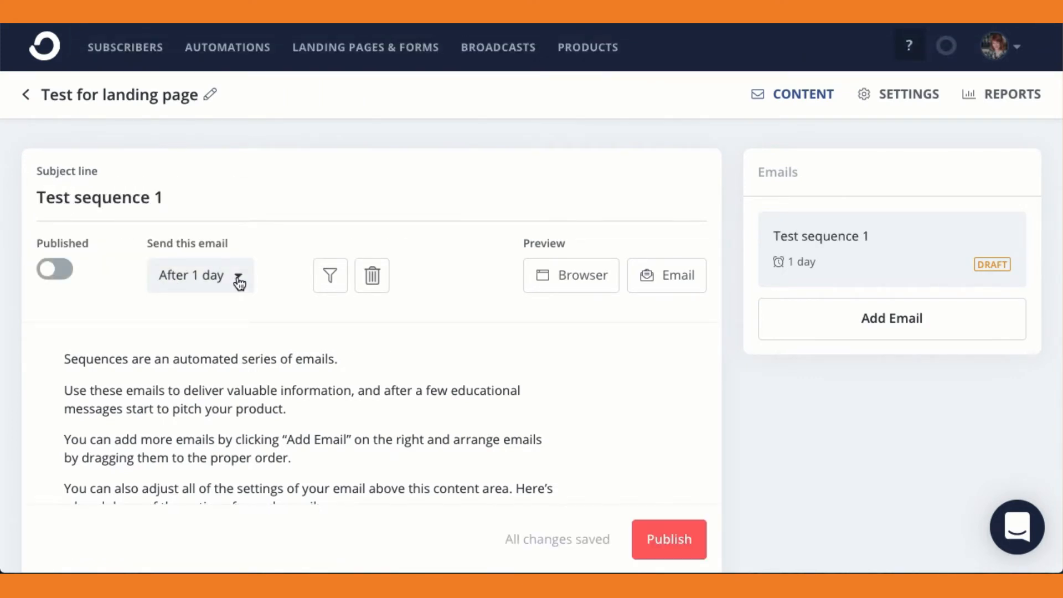
Switch the email's delay unit to hours and reduce the delay so that it sends immediately.
click(238, 282)
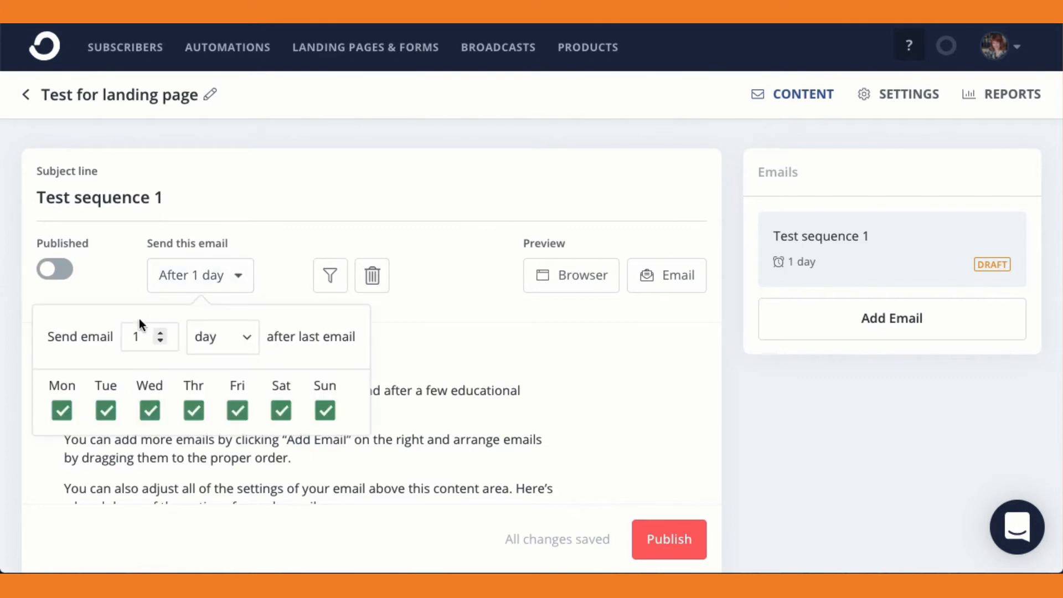
click(247, 340)
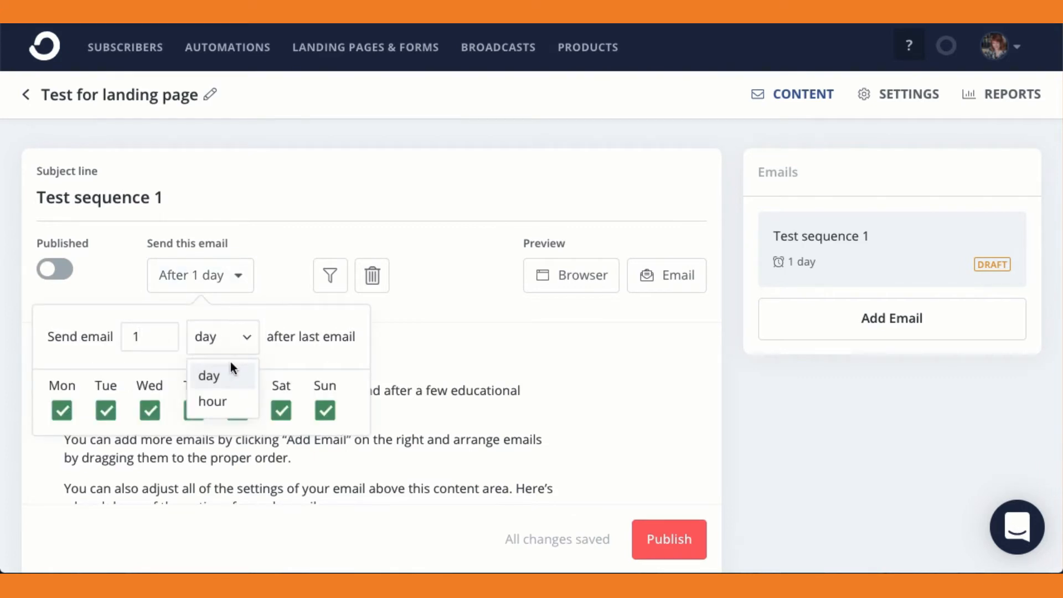
click(213, 402)
click(160, 341)
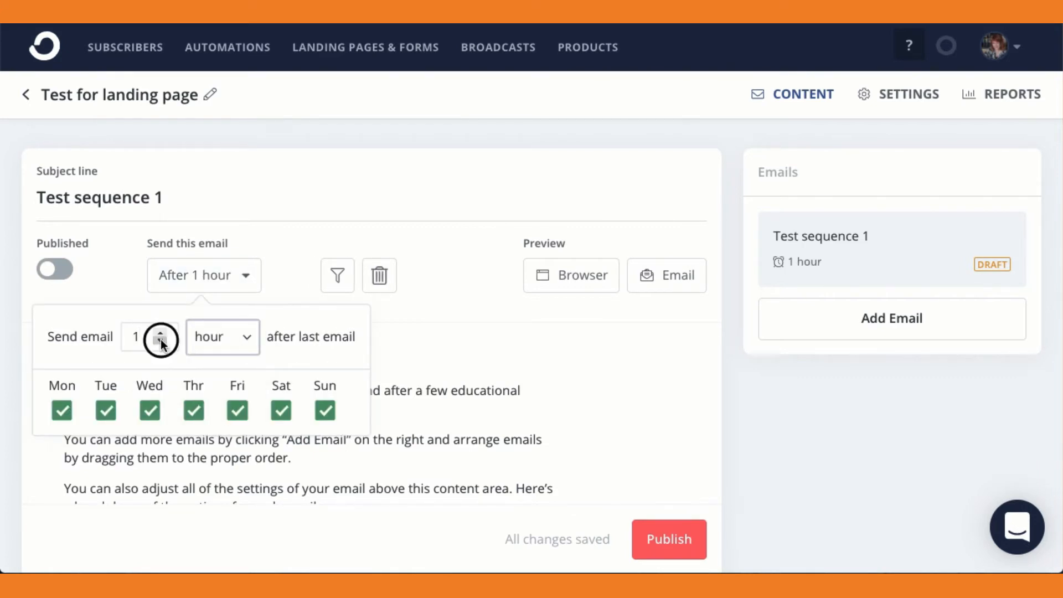
click(222, 297)
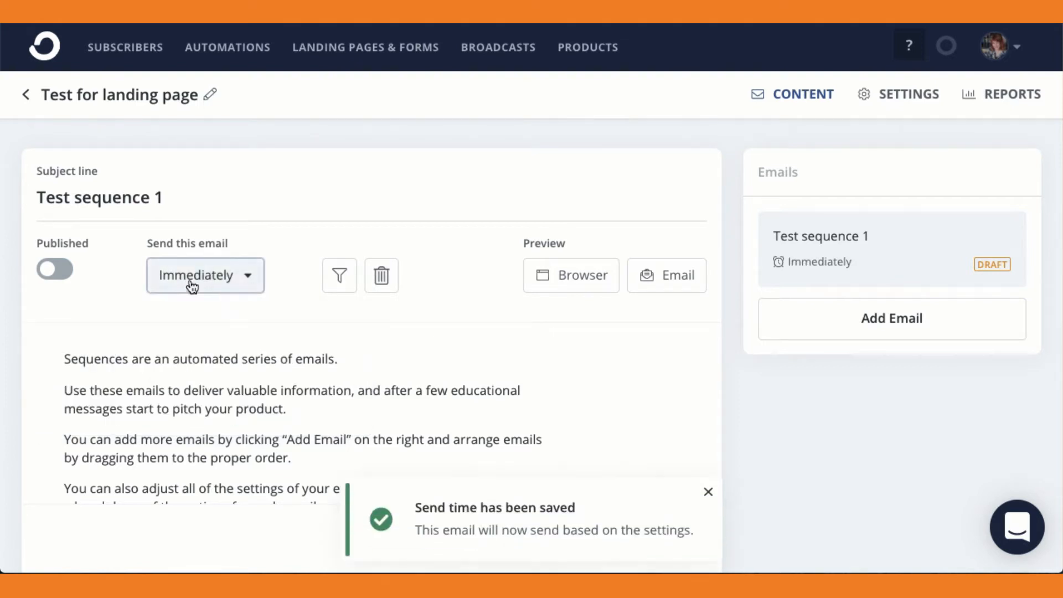
Insert a file on the text "only be sent out if it's set to Published." in the email's Status paragraph.
scroll(316, 313, down, 2)
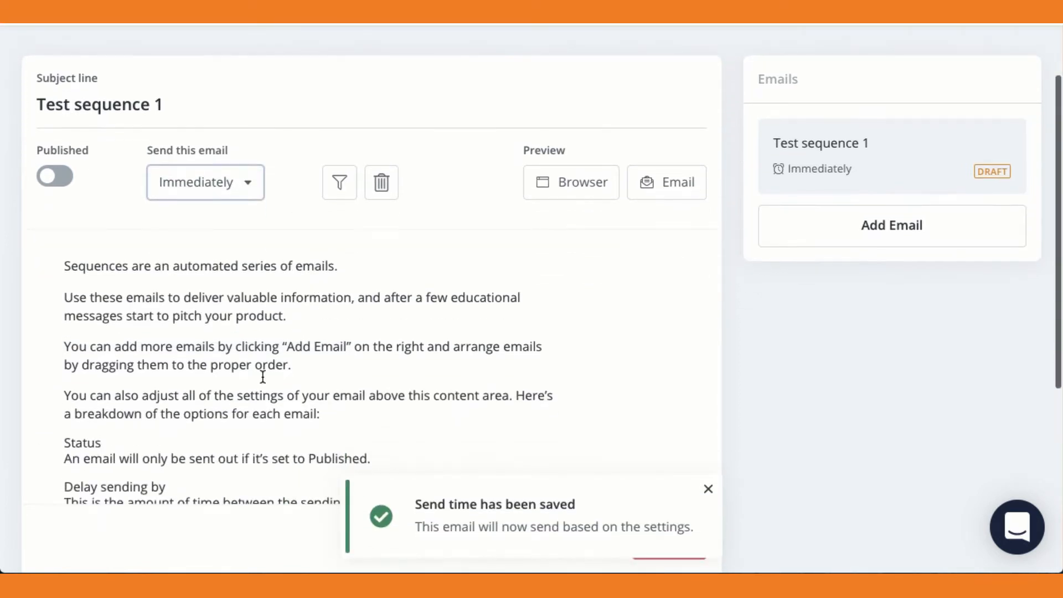
scroll(263, 376, down, 1)
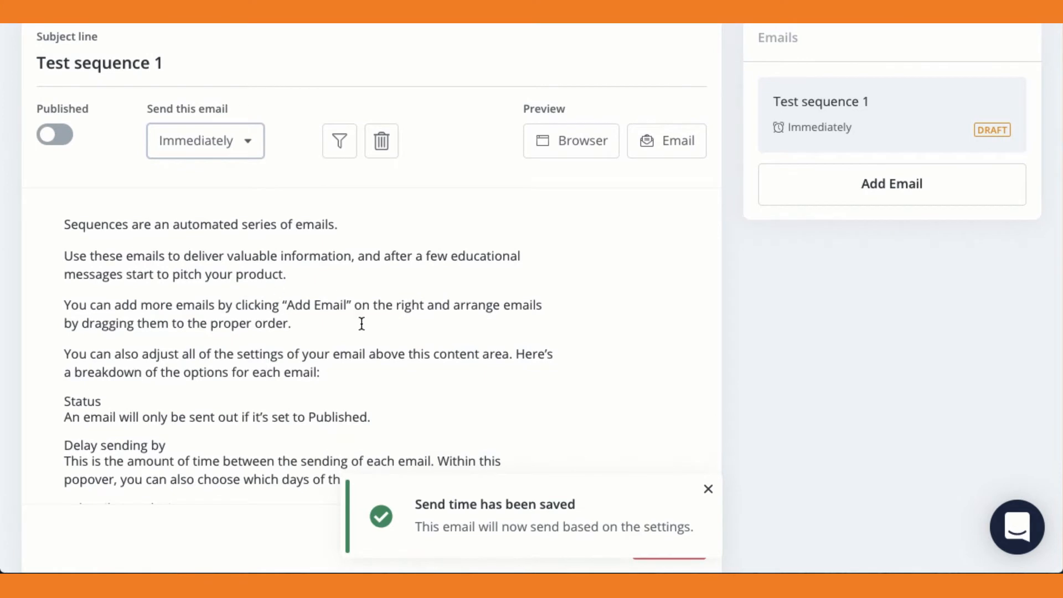
scroll(361, 324, down, 2)
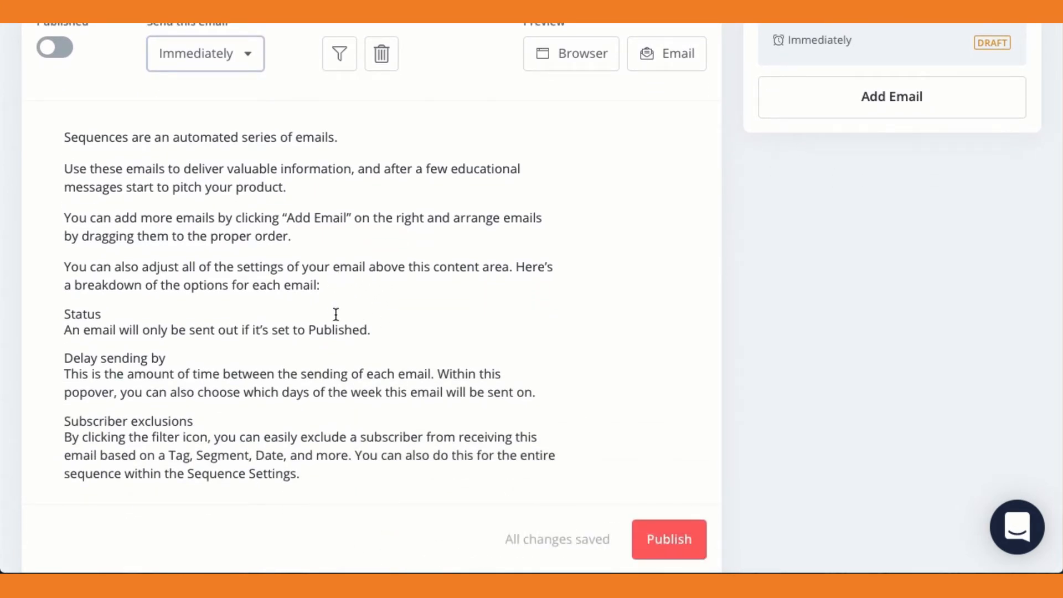
drag(375, 331, 142, 332)
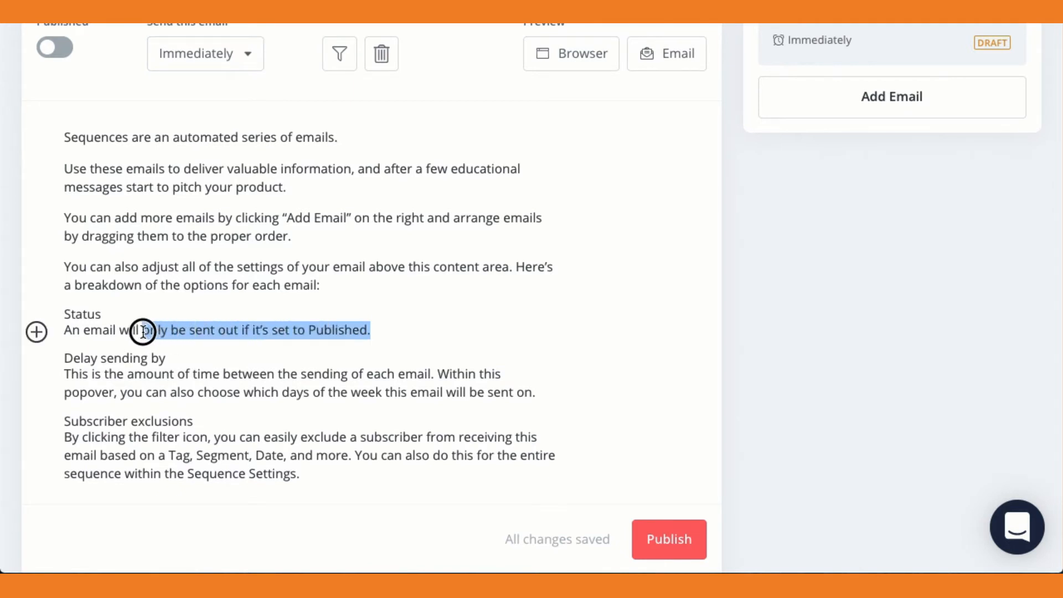
click(37, 334)
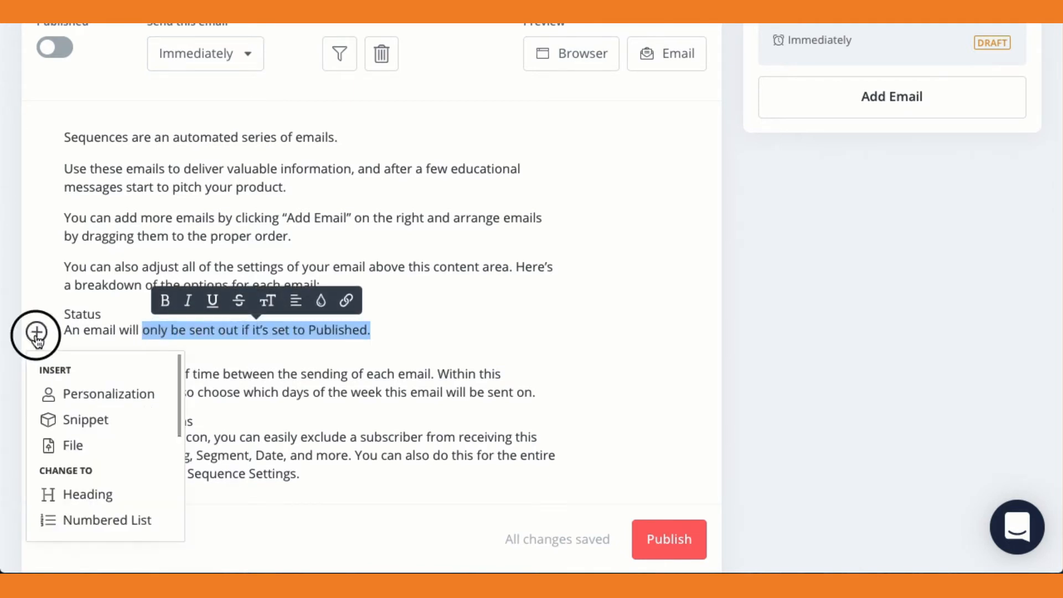
click(72, 446)
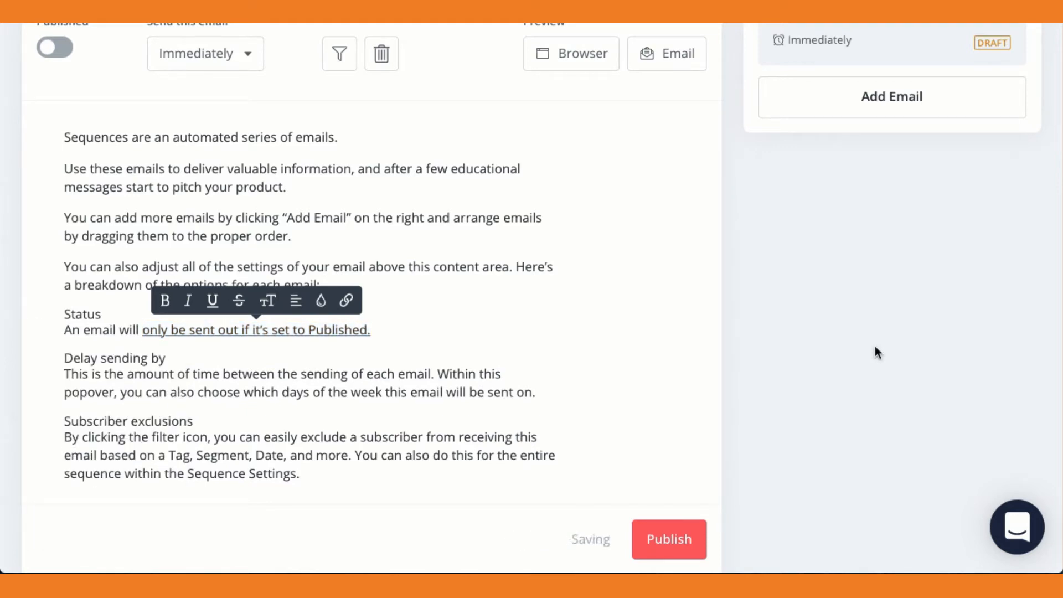
Check the browser preview of the "Test sequence 1" email and publish the email.
scroll(876, 351, up, 3)
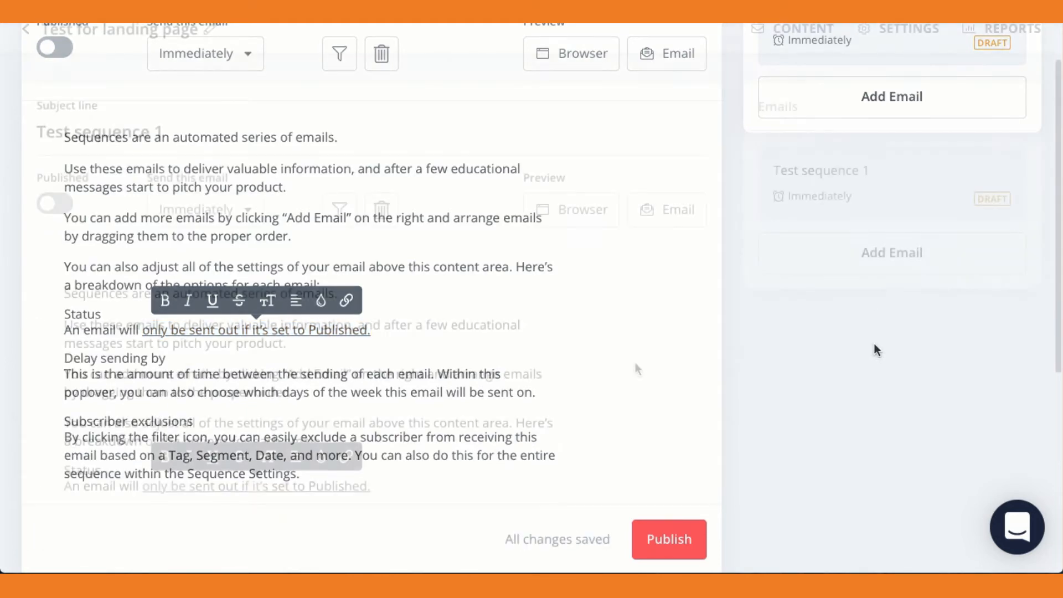
click(566, 210)
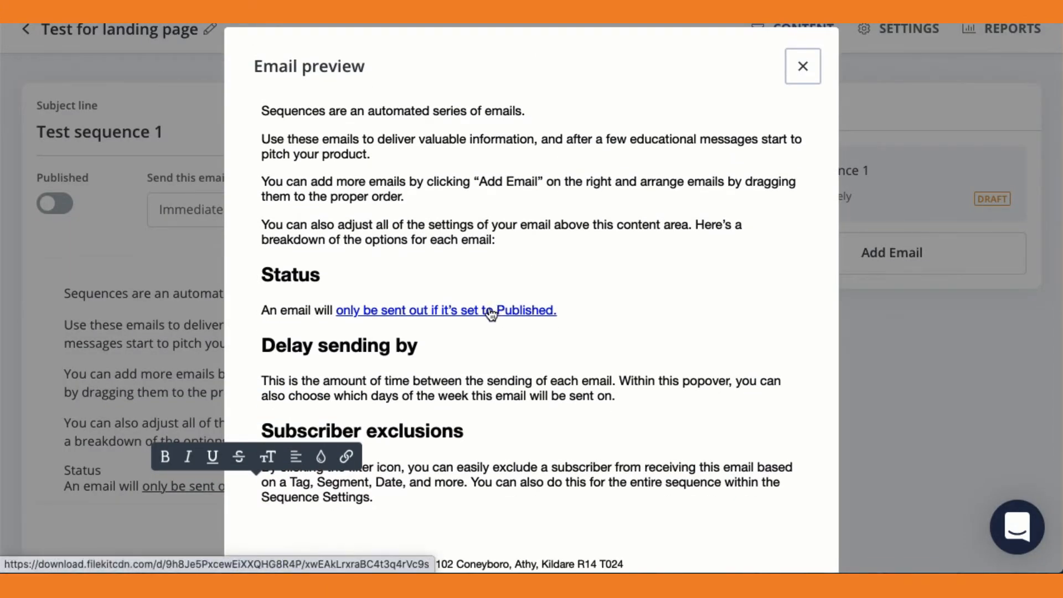
click(803, 66)
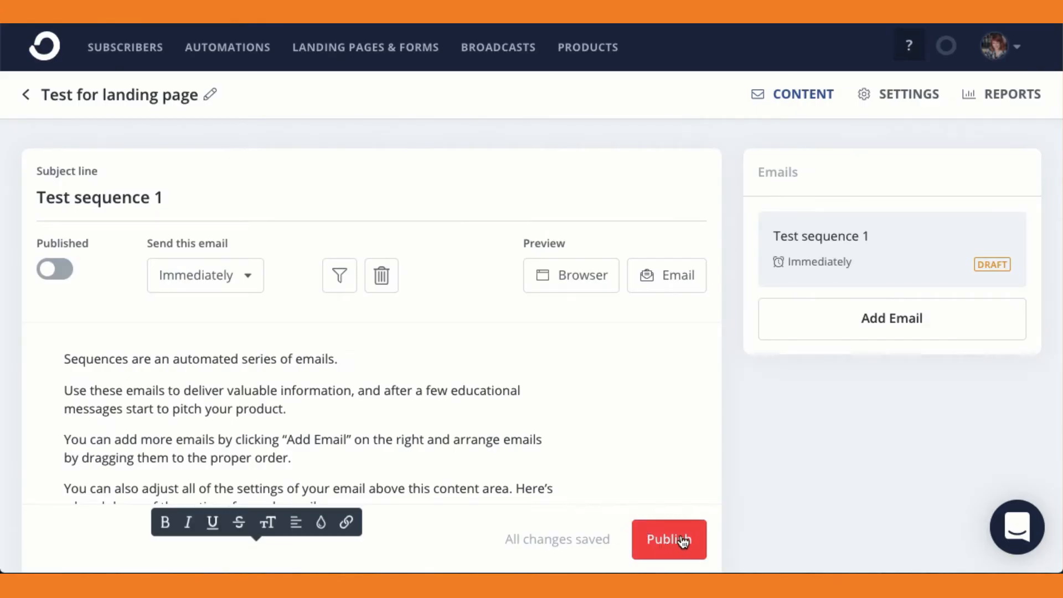
click(683, 541)
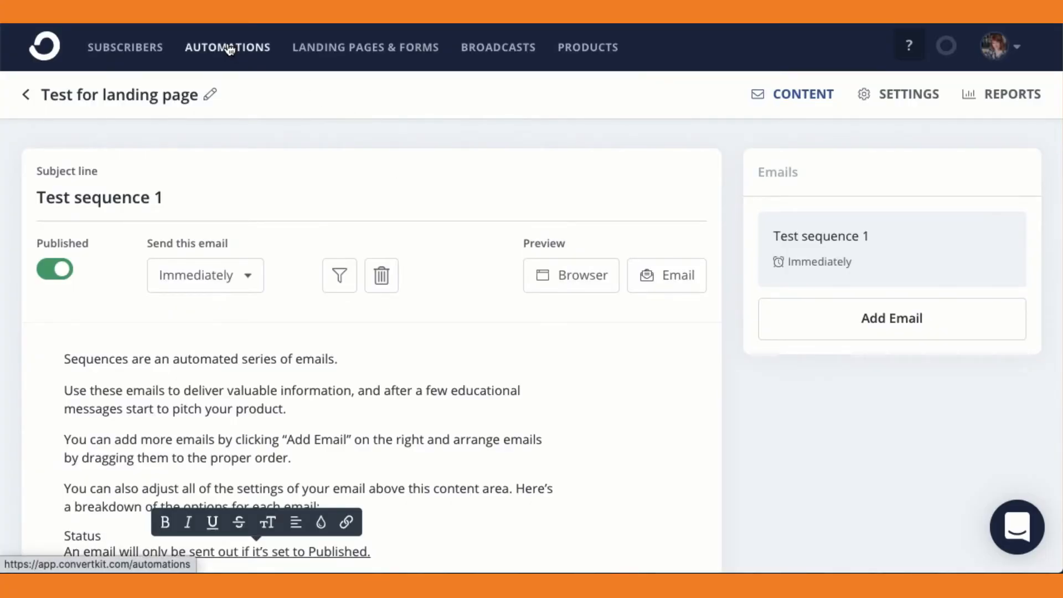
Create a new visual automation from scratch instead of from a template.
click(228, 48)
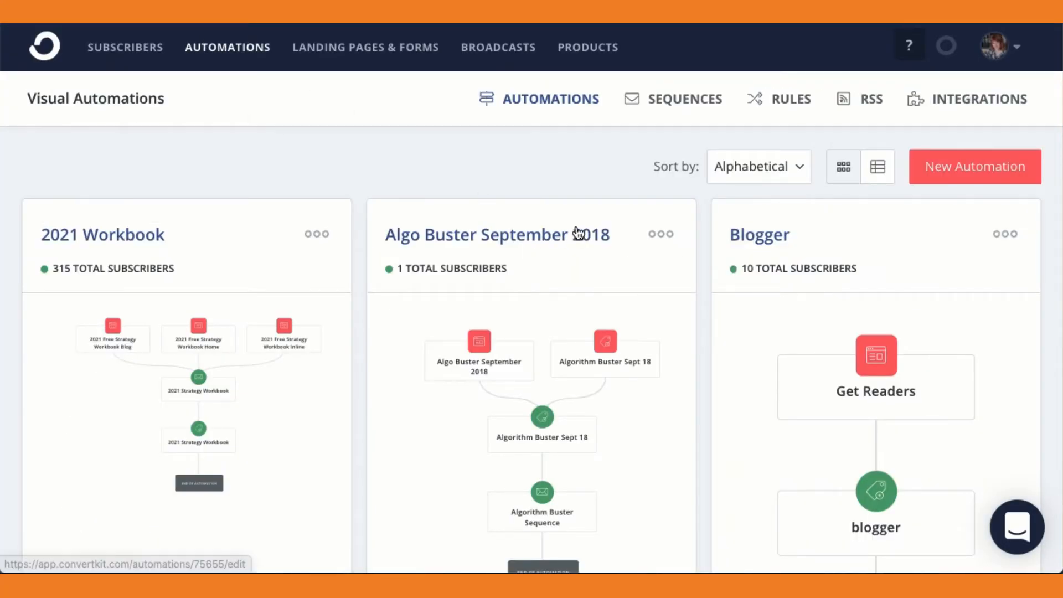
click(971, 168)
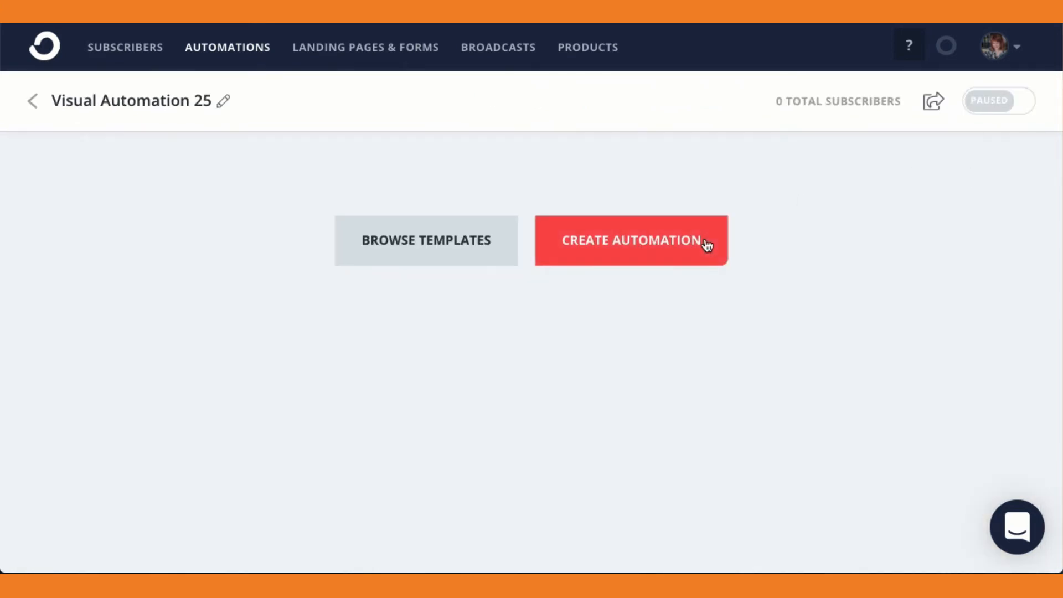
click(632, 252)
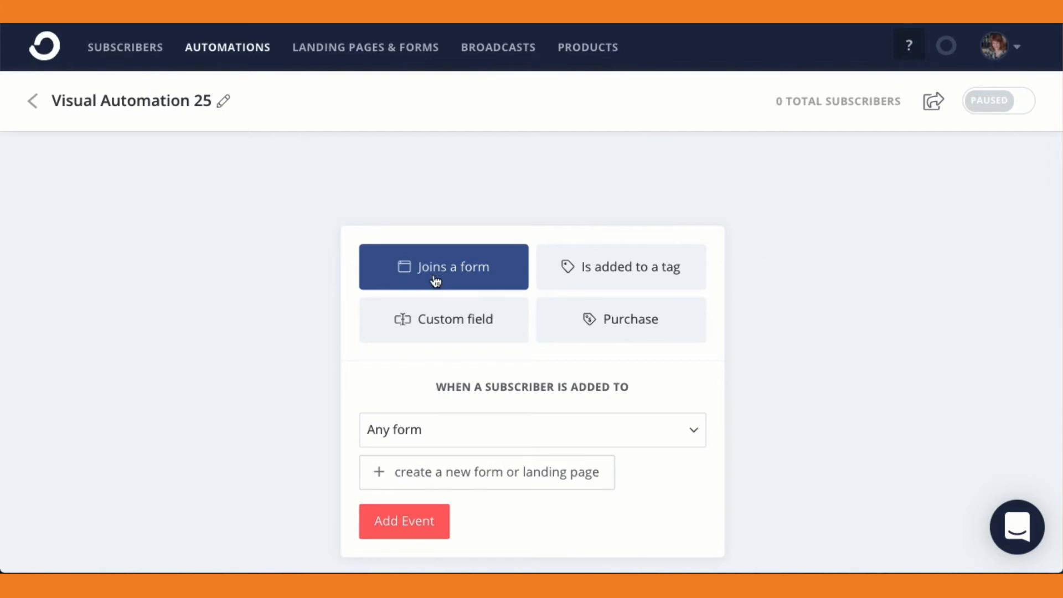
Add a "Joins a form" starting event for subscribers added to "Test landing page".
scroll(839, 328, down, 1)
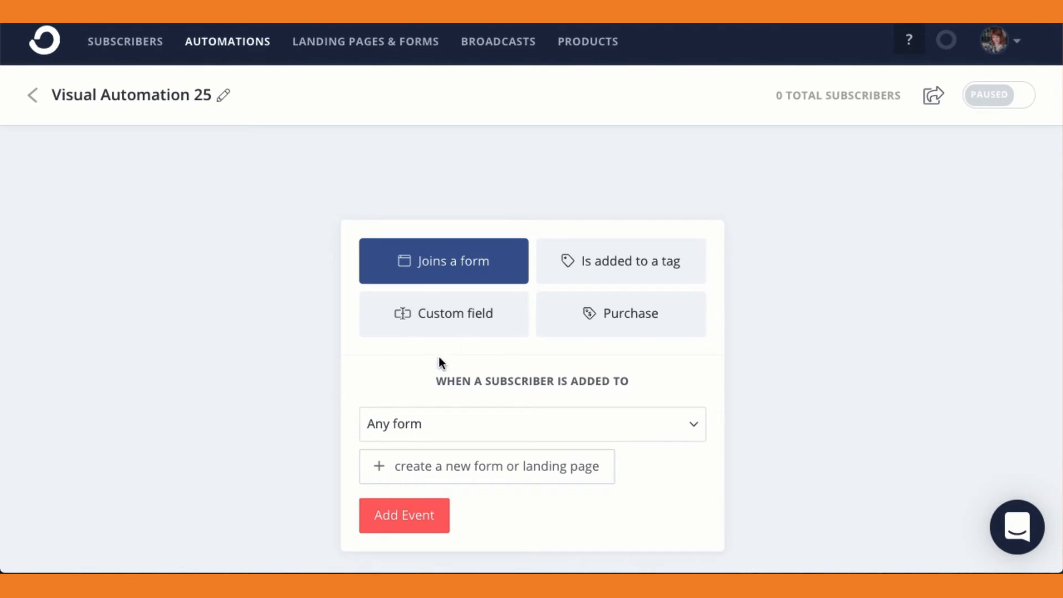
click(694, 428)
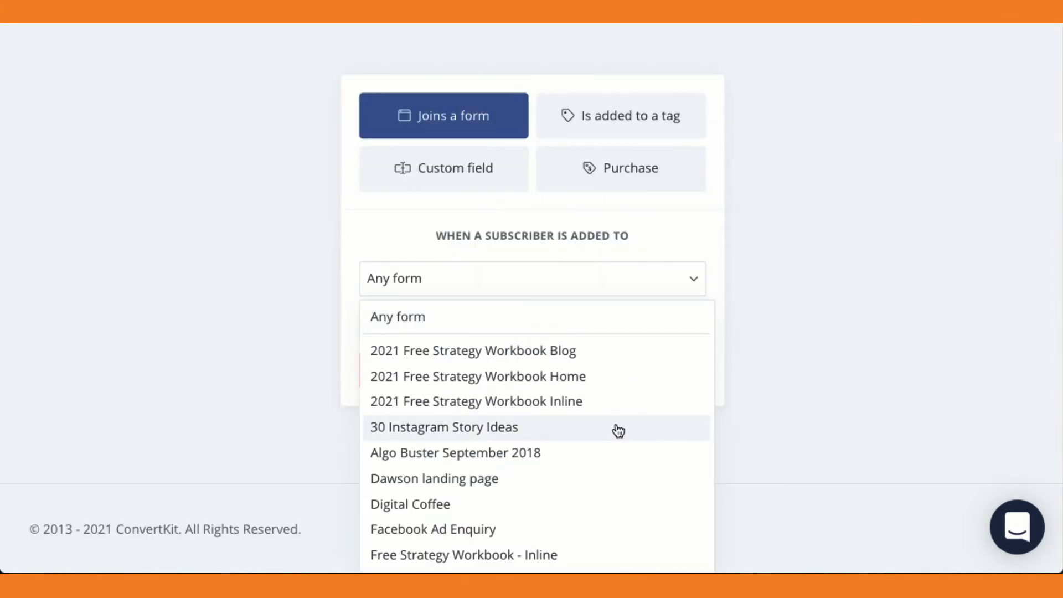
scroll(618, 431, down, 8)
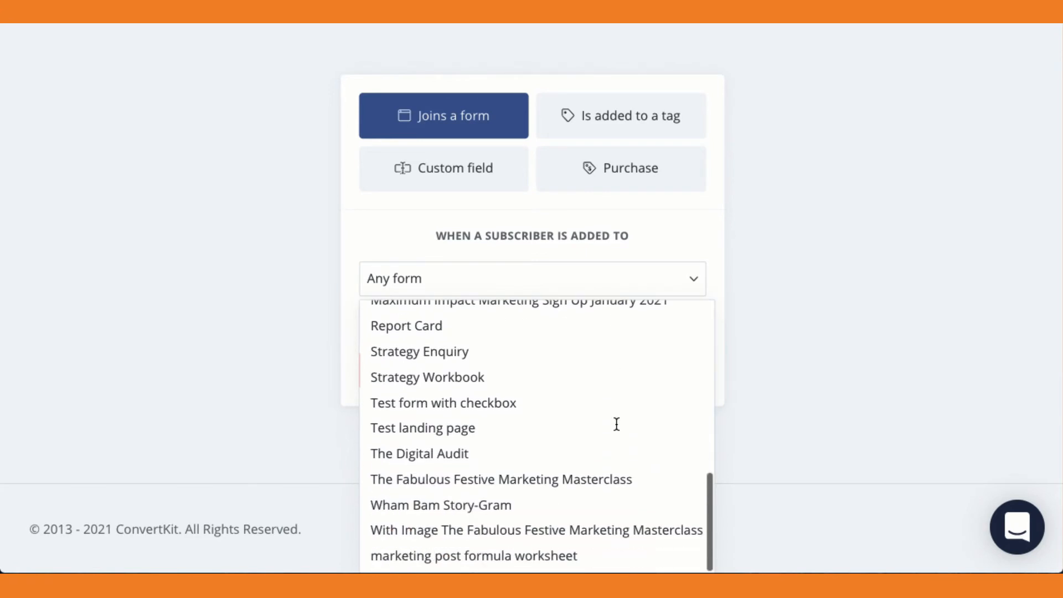
click(444, 436)
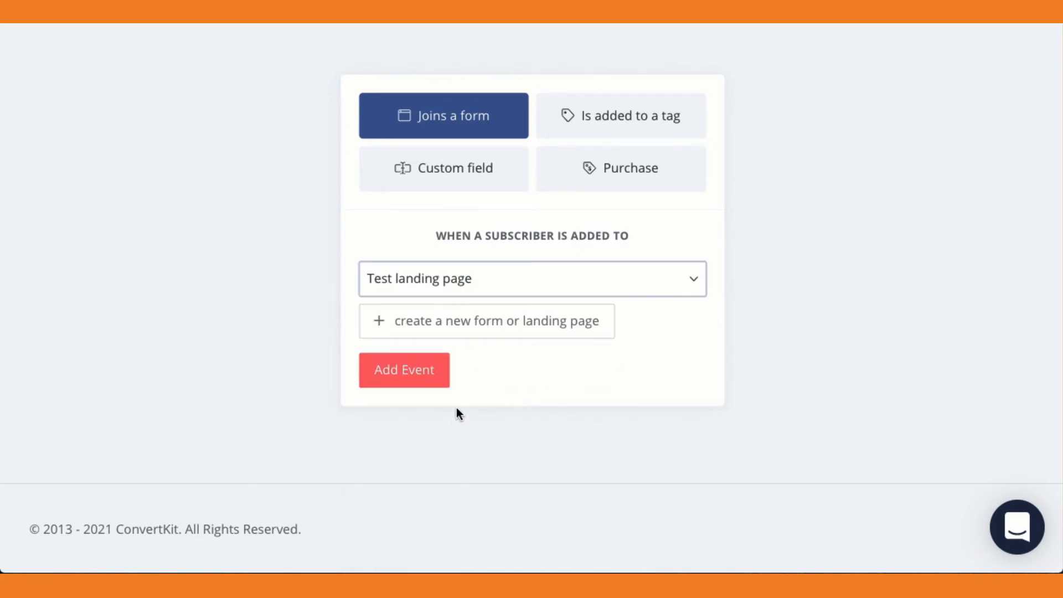
click(399, 379)
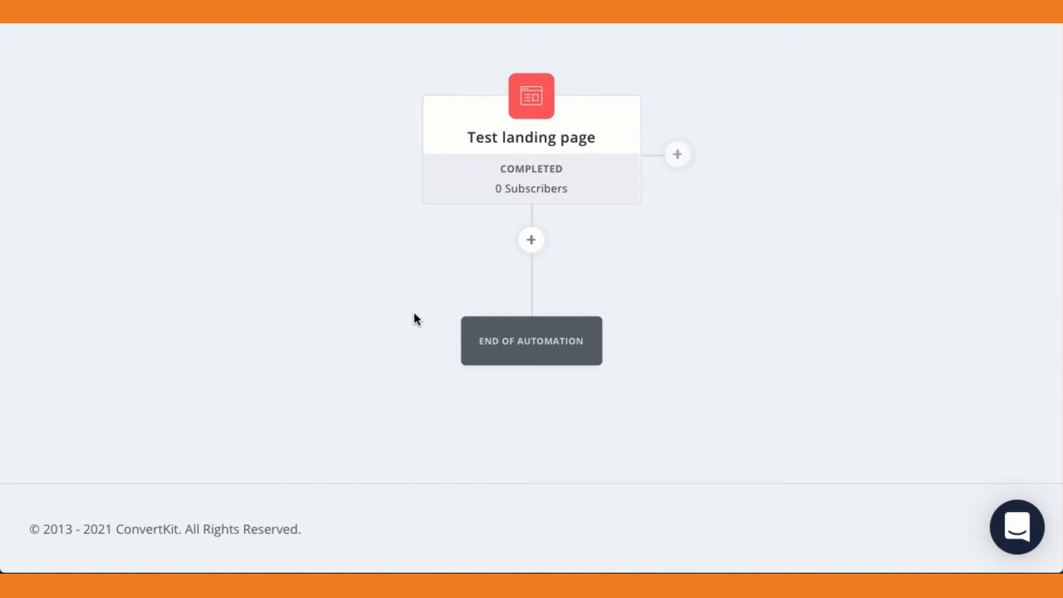
Add an action after the "Test landing page" event that adds the subscriber to the "test" tag.
click(531, 241)
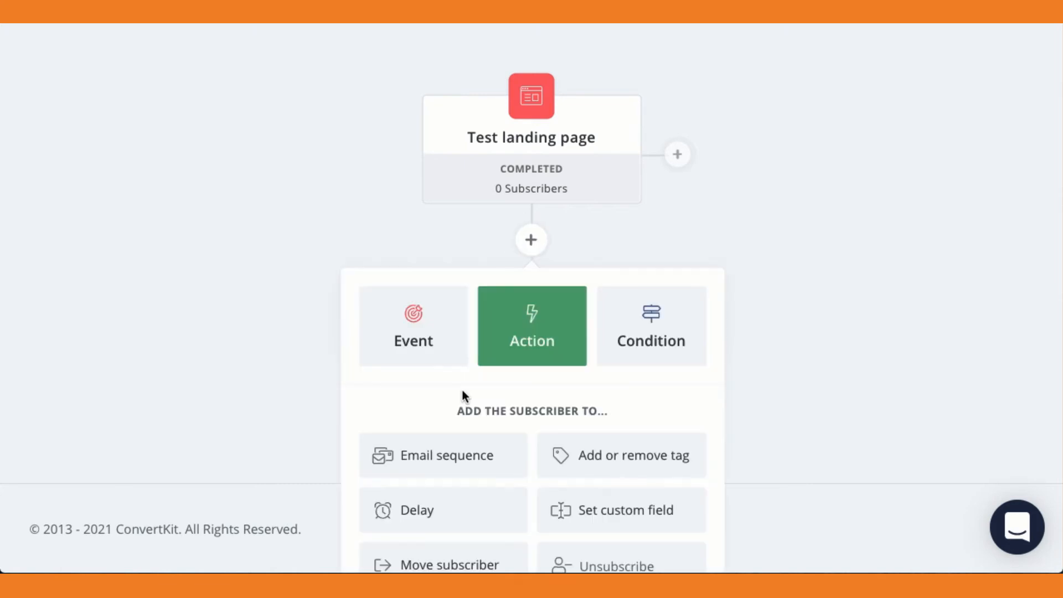
scroll(463, 389, down, 1)
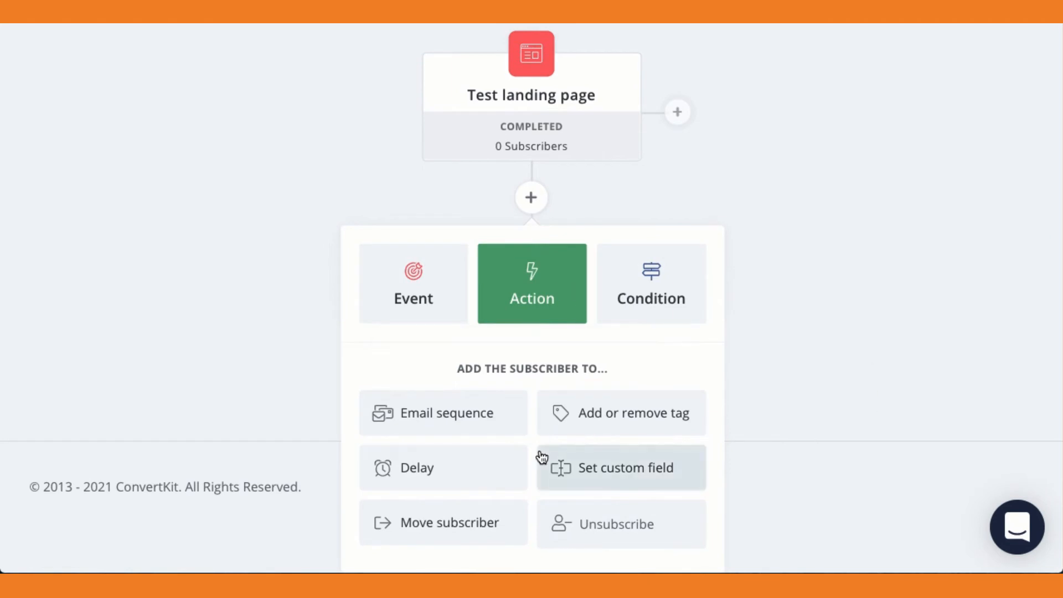
click(626, 421)
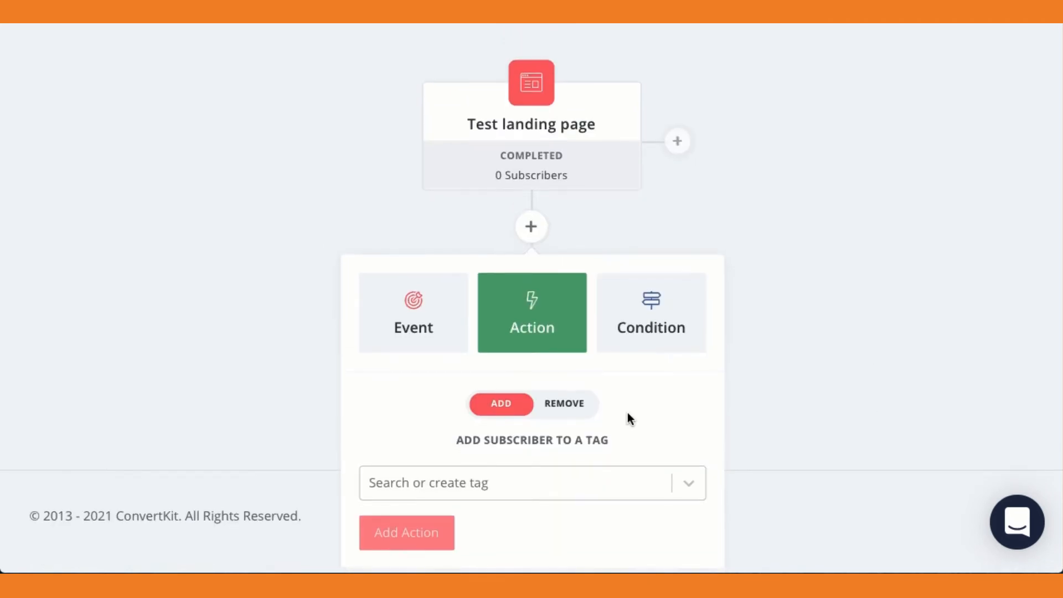
click(689, 490)
scroll(544, 417, down, 5)
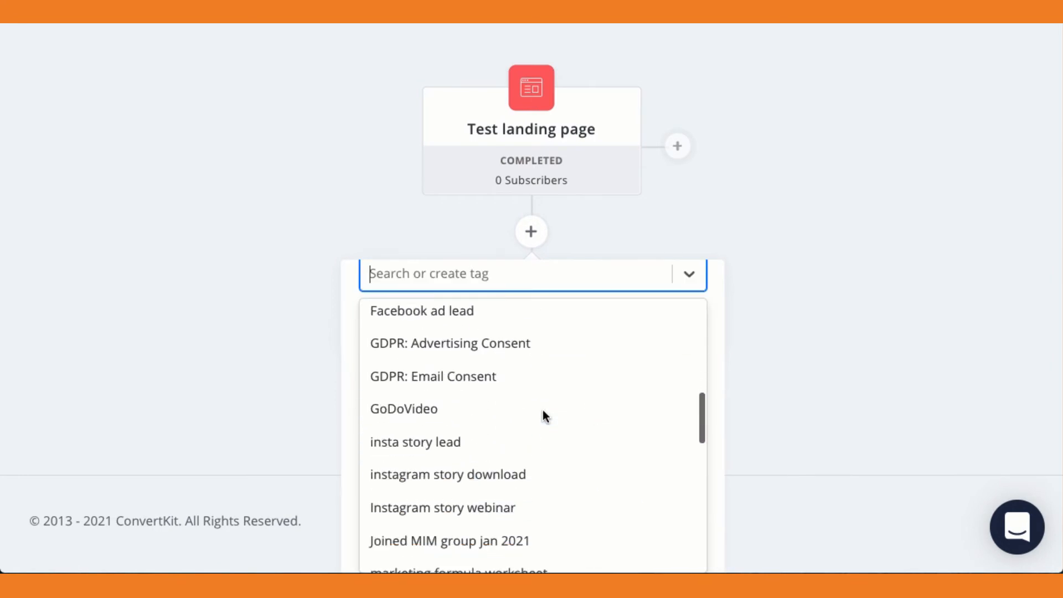
scroll(544, 417, down, 8)
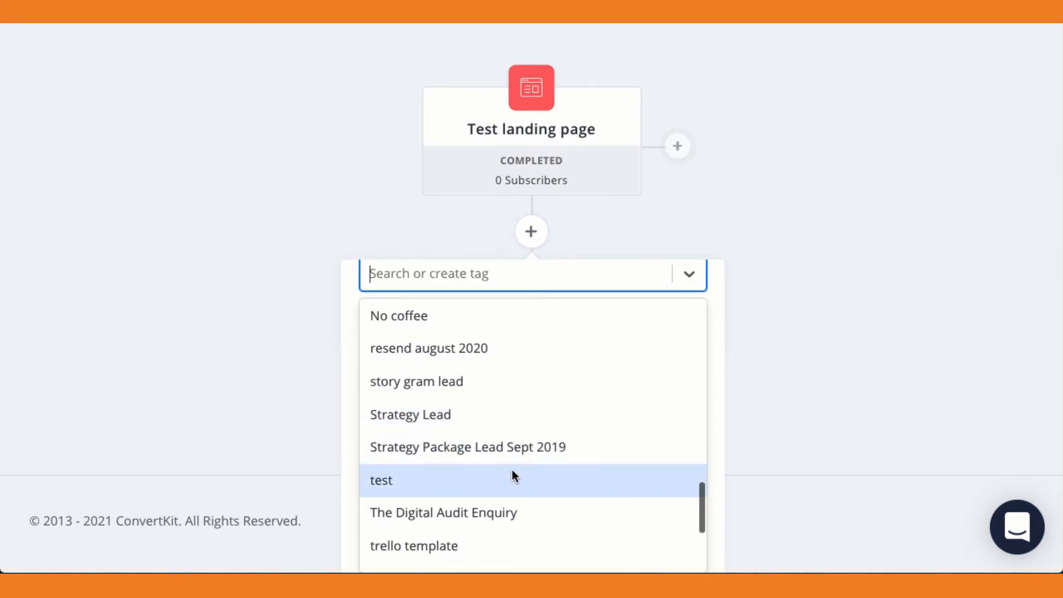
click(511, 472)
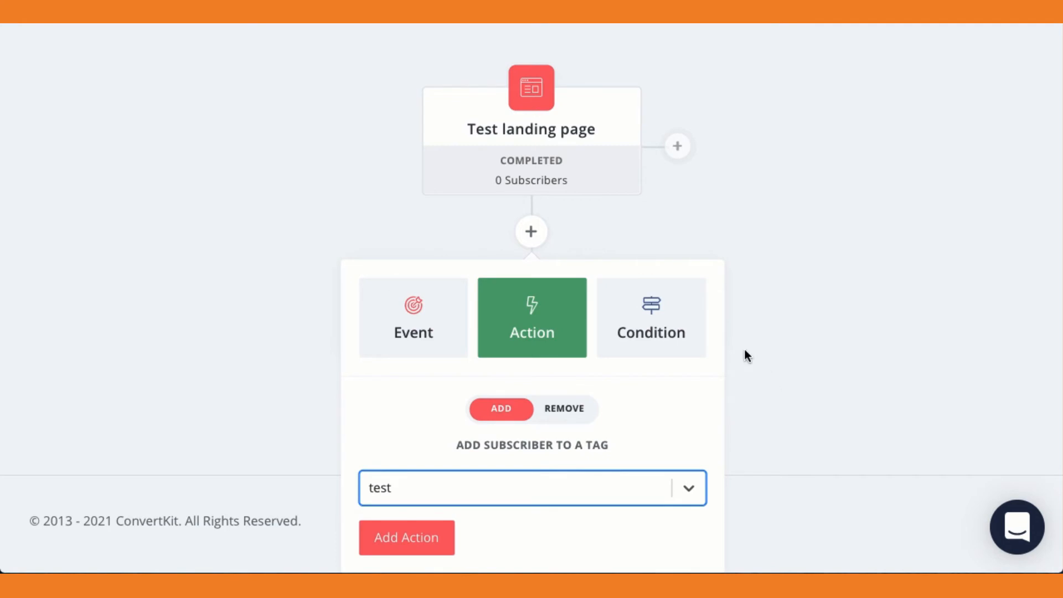
click(394, 538)
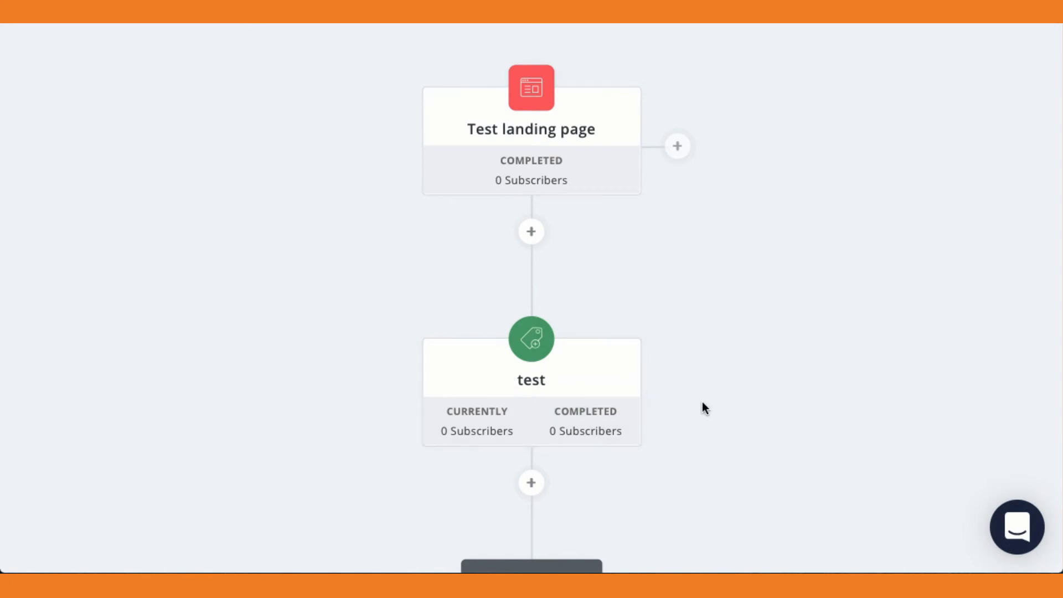
Add an email sequence action after the "test" tag that adds the subscriber to the "Test for landing page" sequence.
scroll(705, 408, down, 2)
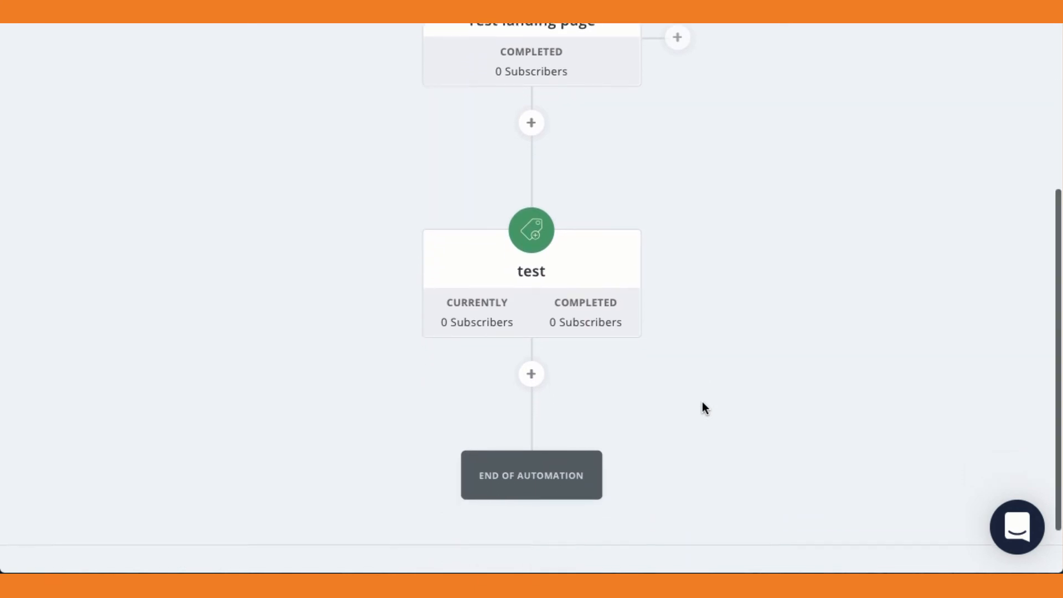
scroll(705, 408, down, 2)
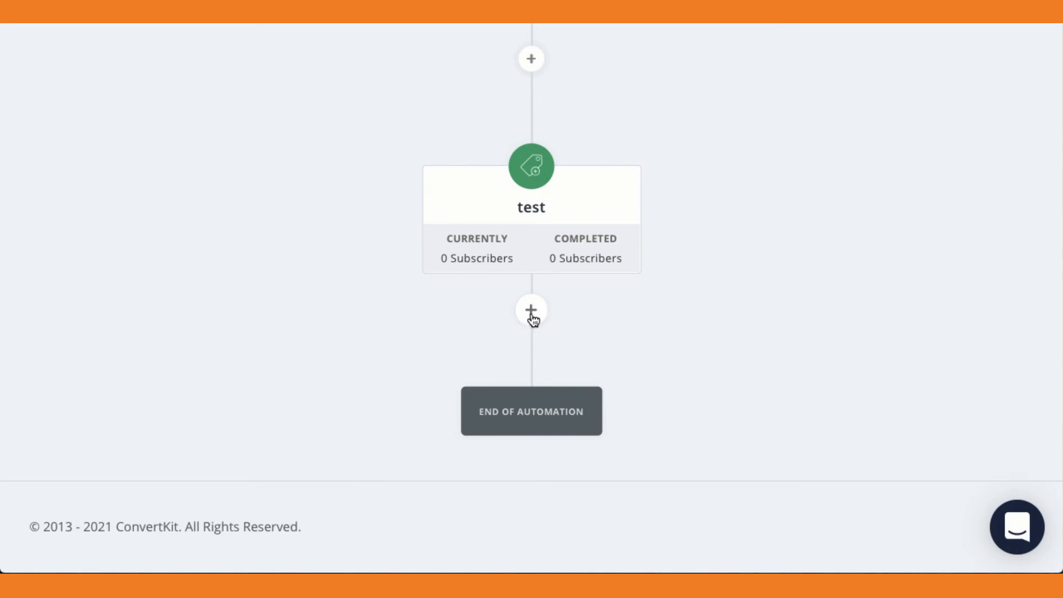
click(532, 313)
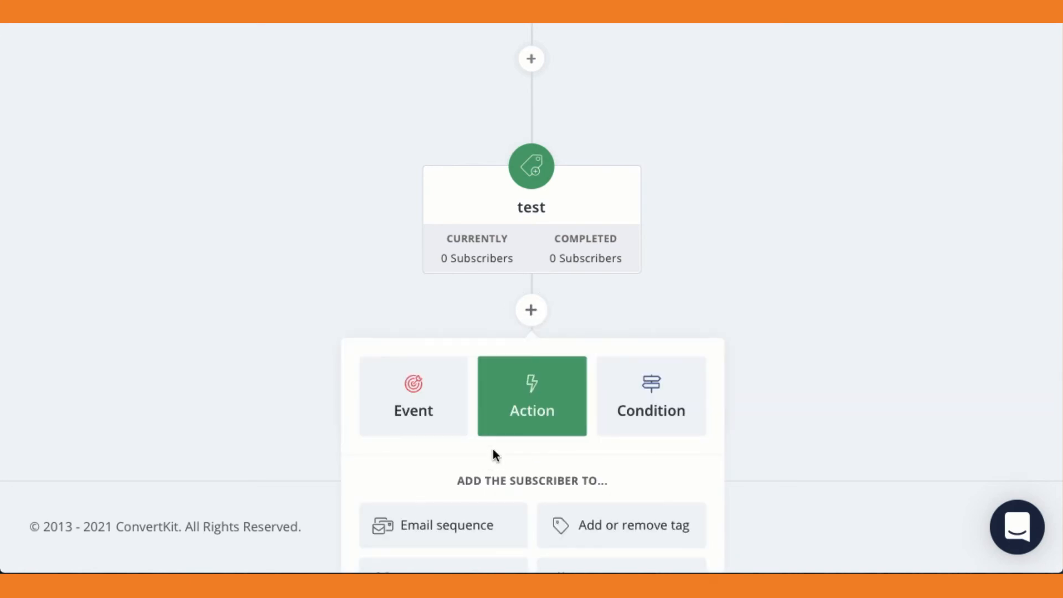
click(437, 531)
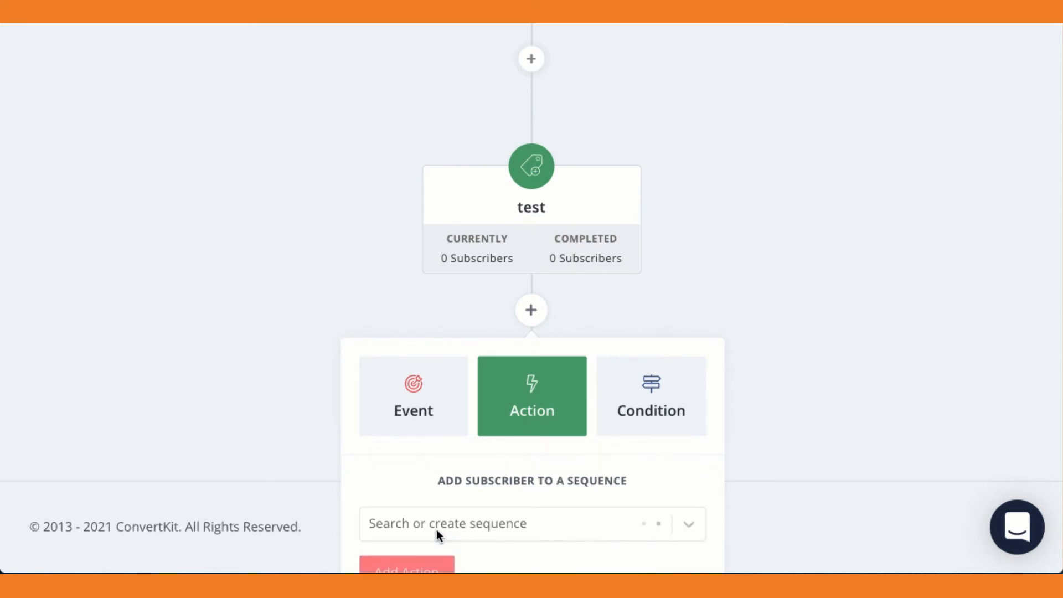
scroll(436, 529, down, 2)
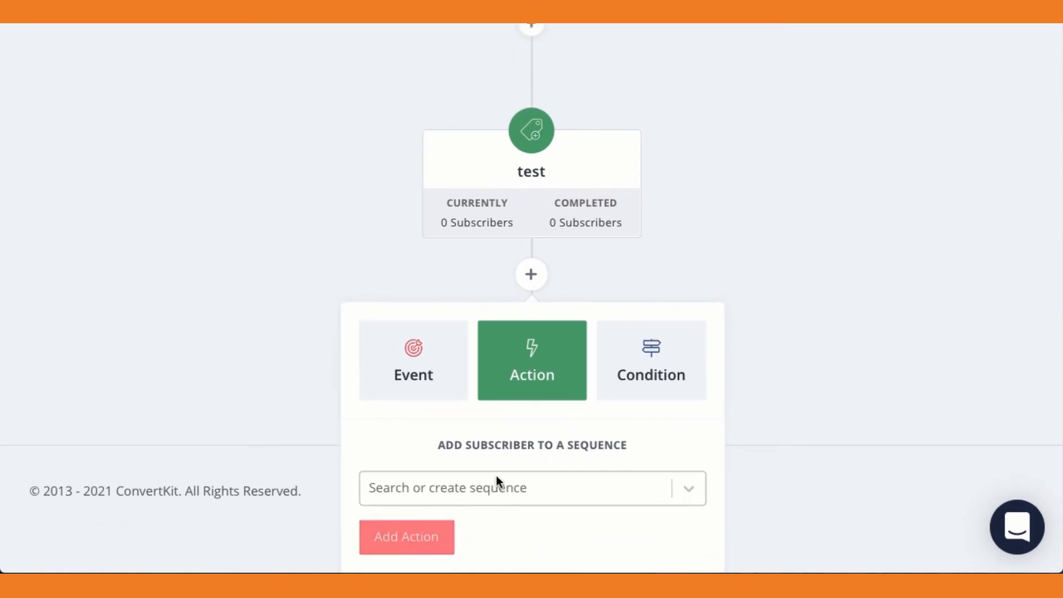
click(689, 490)
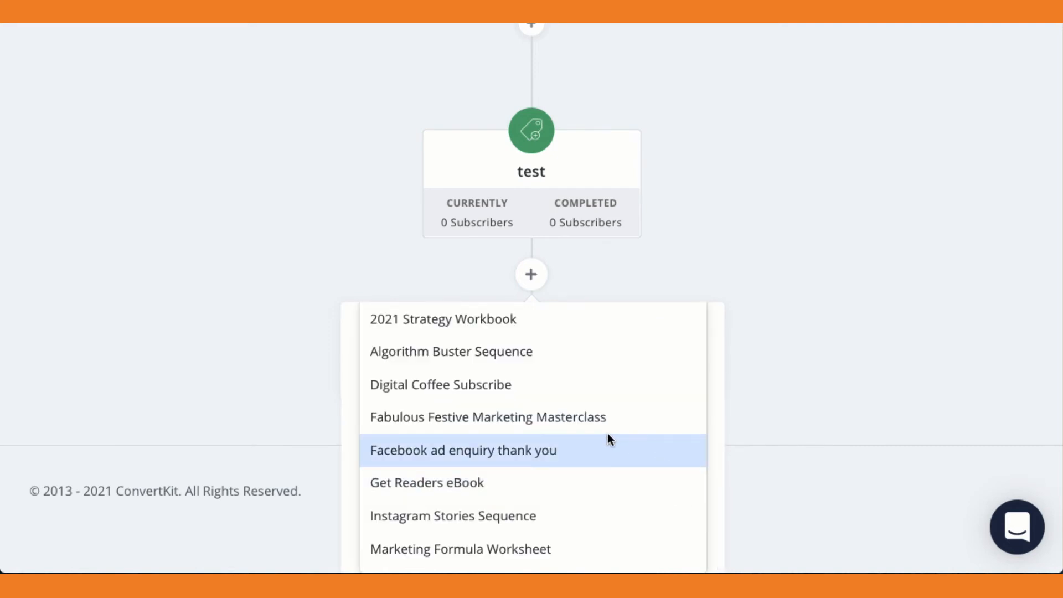
scroll(608, 437, down, 5)
scroll(607, 439, down, 2)
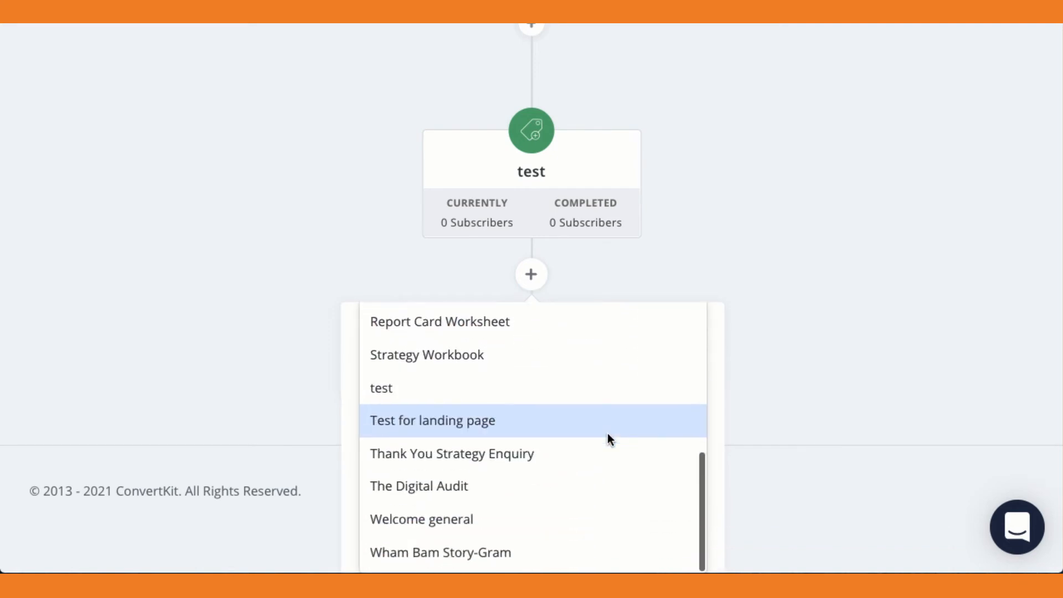
click(429, 419)
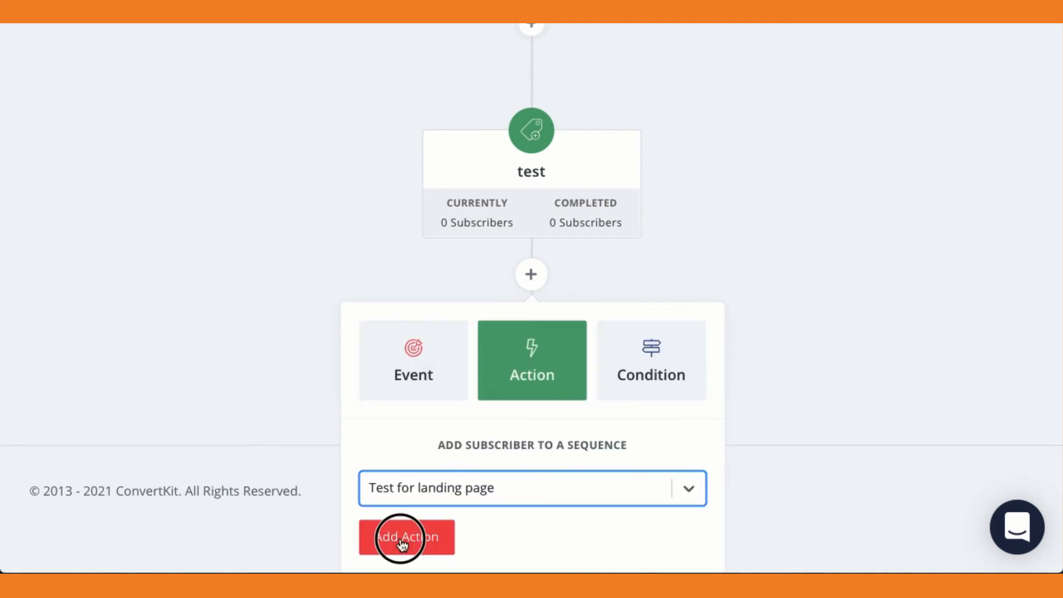
click(400, 537)
Turn on the paused visual automation and confirm its activation.
scroll(400, 537, down, 4)
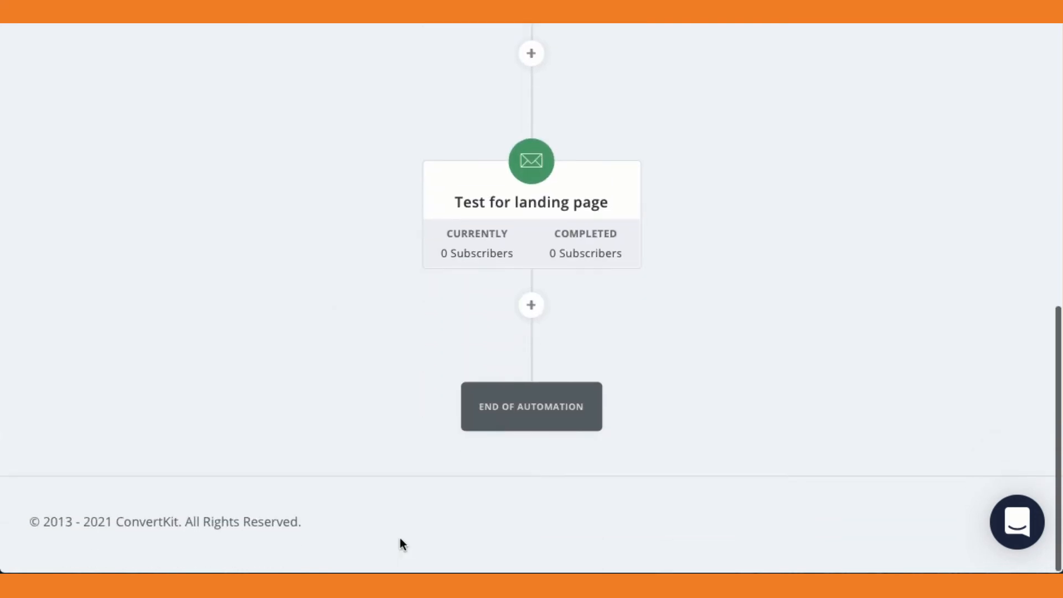
scroll(554, 405, up, 10)
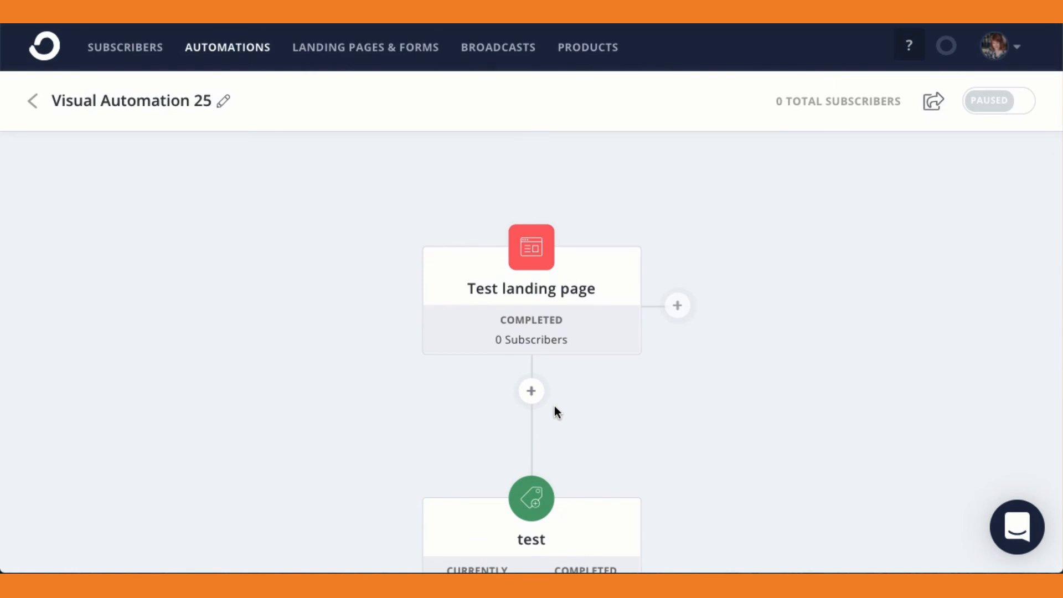
click(997, 101)
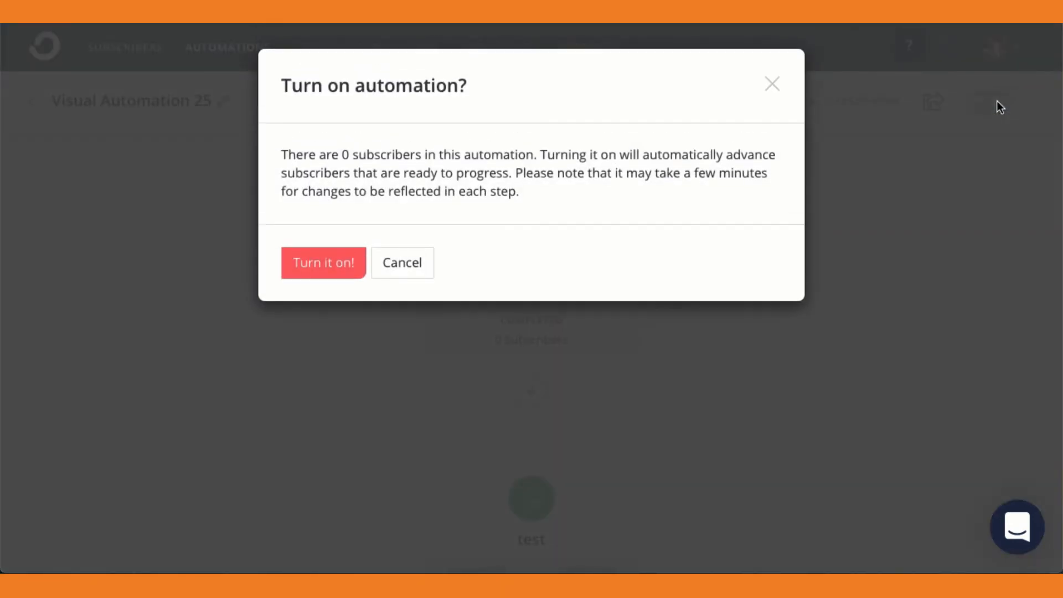
click(312, 260)
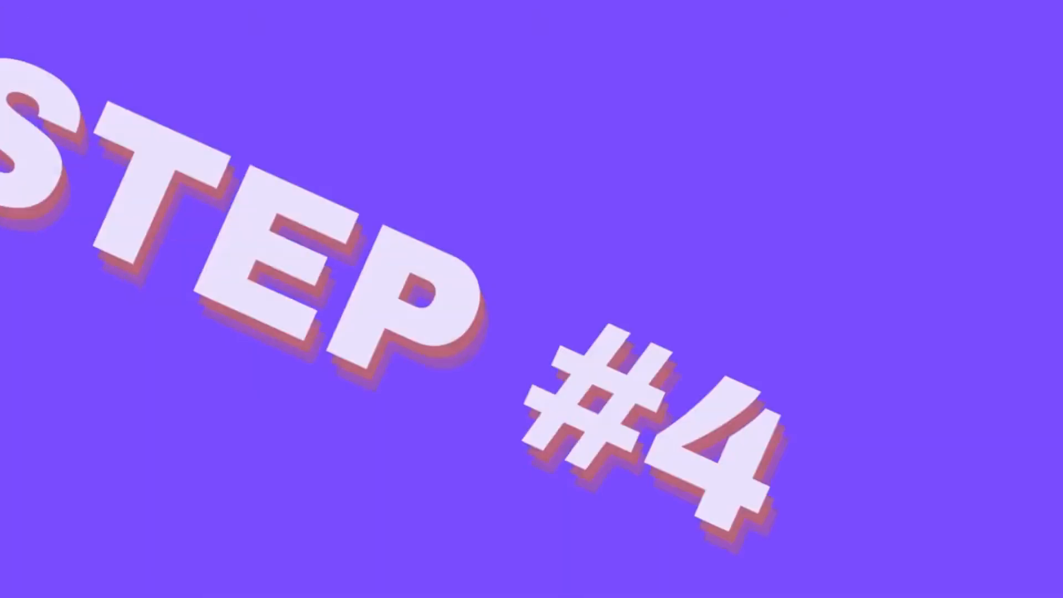